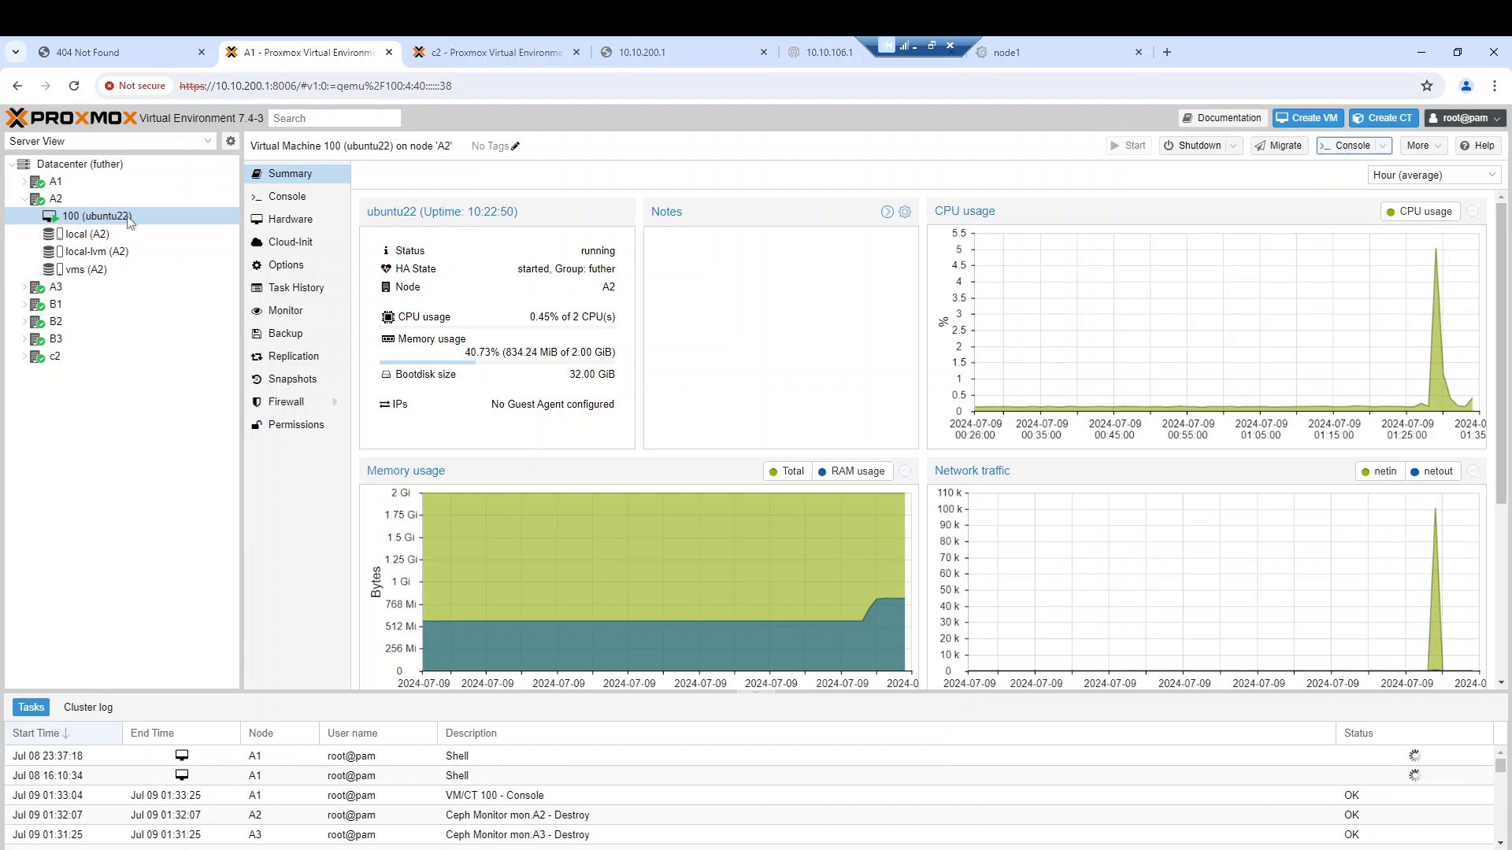
Examine the datacenter's Ceph health overview and the guests and storages under nodes A1 and A2
click(61, 199)
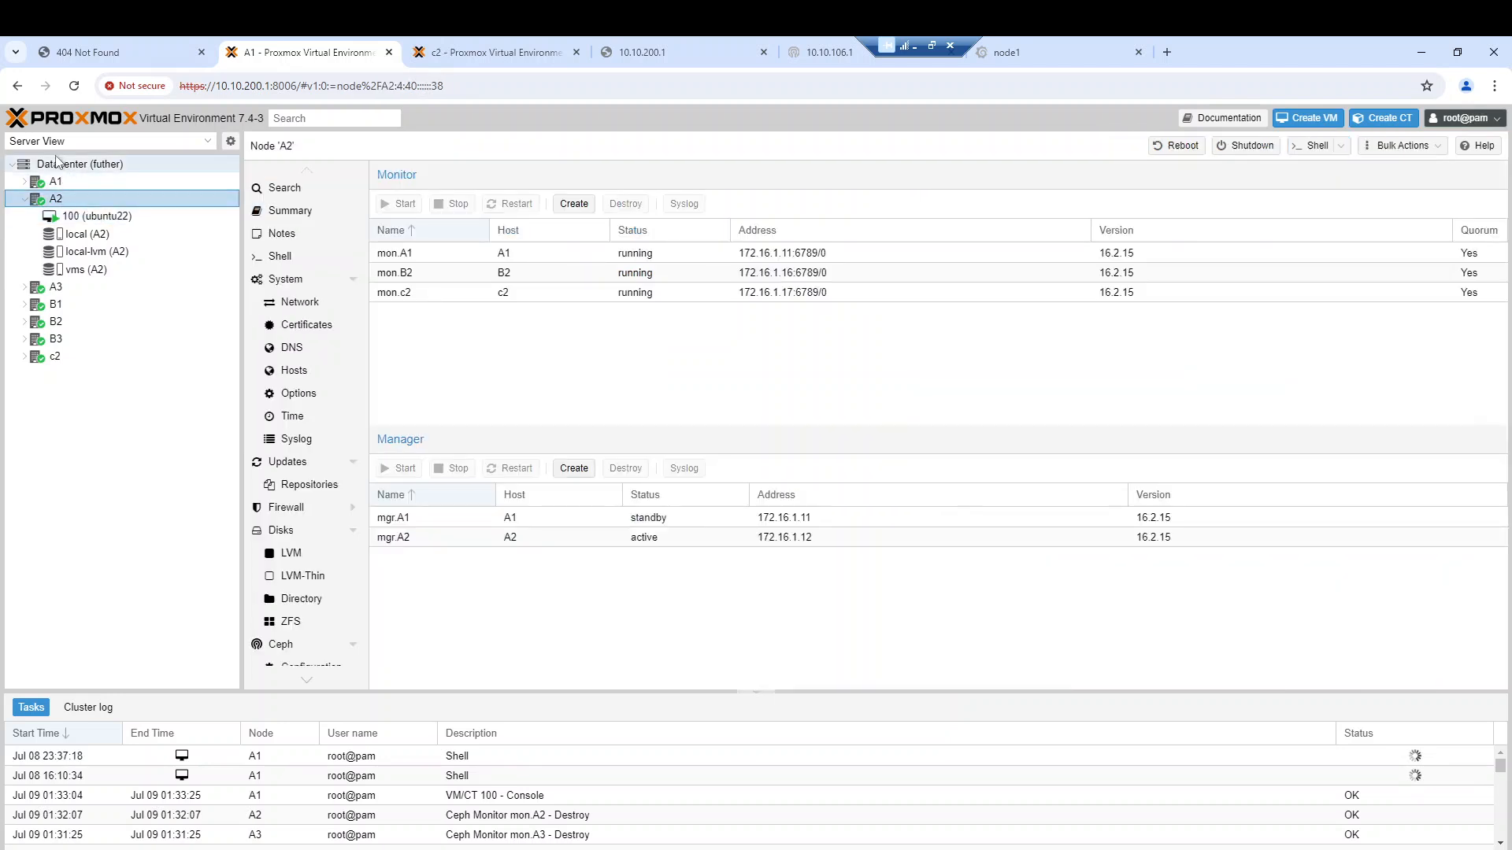
click(71, 166)
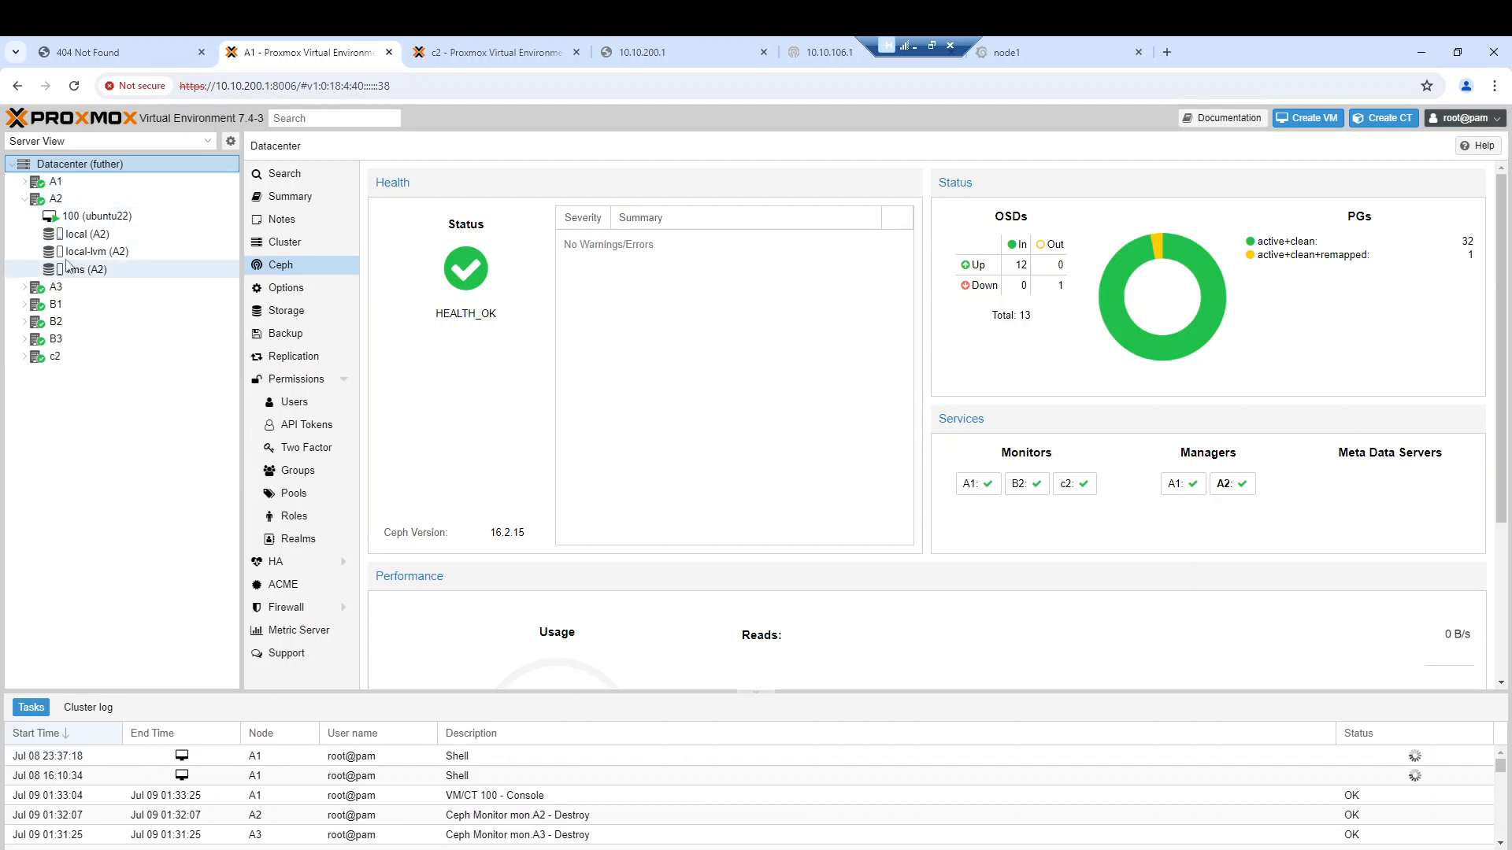
click(24, 199)
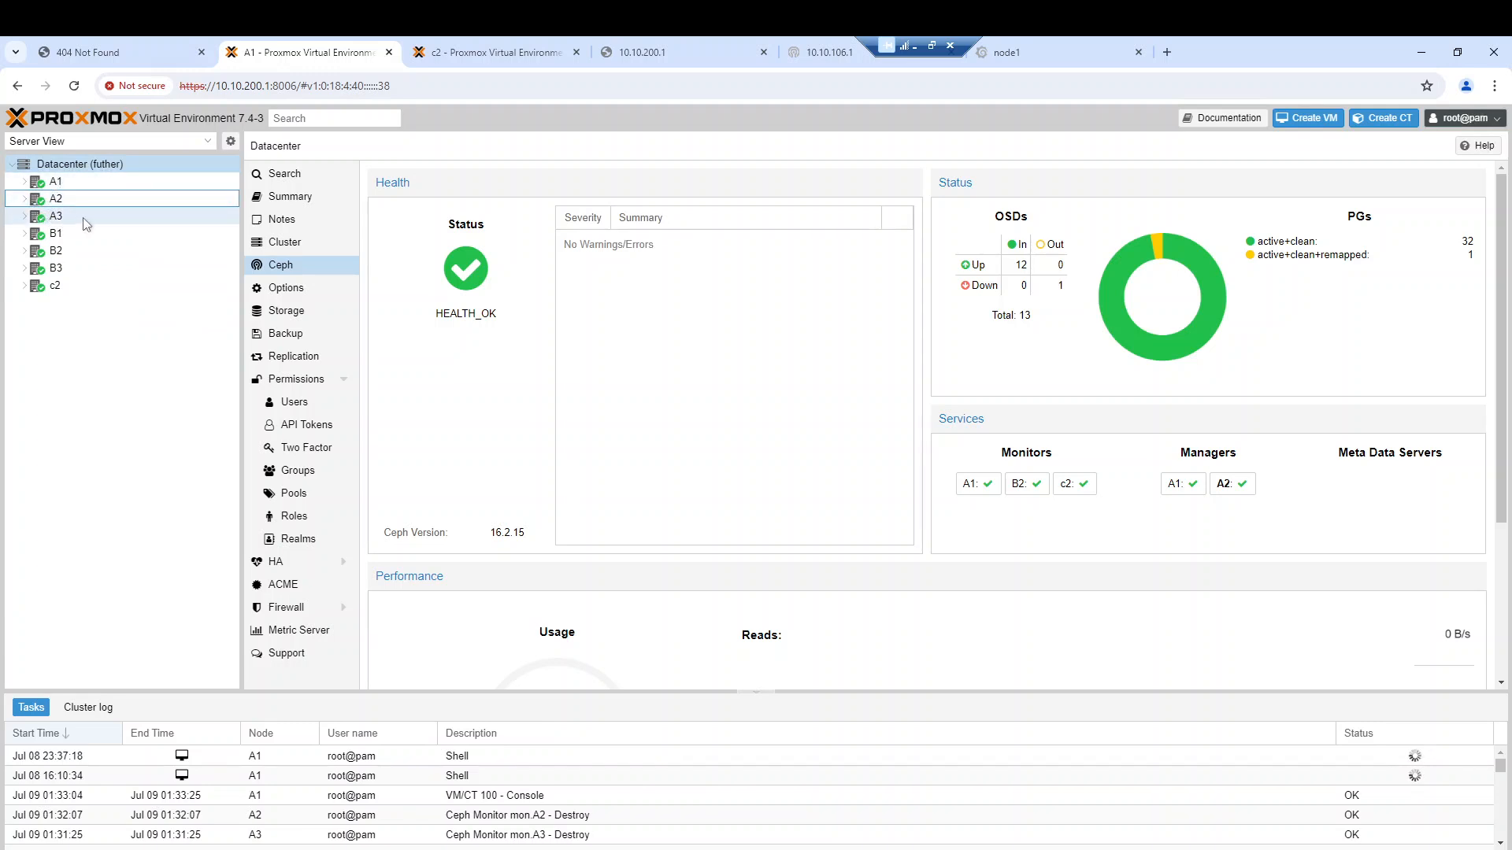
click(48, 181)
click(24, 182)
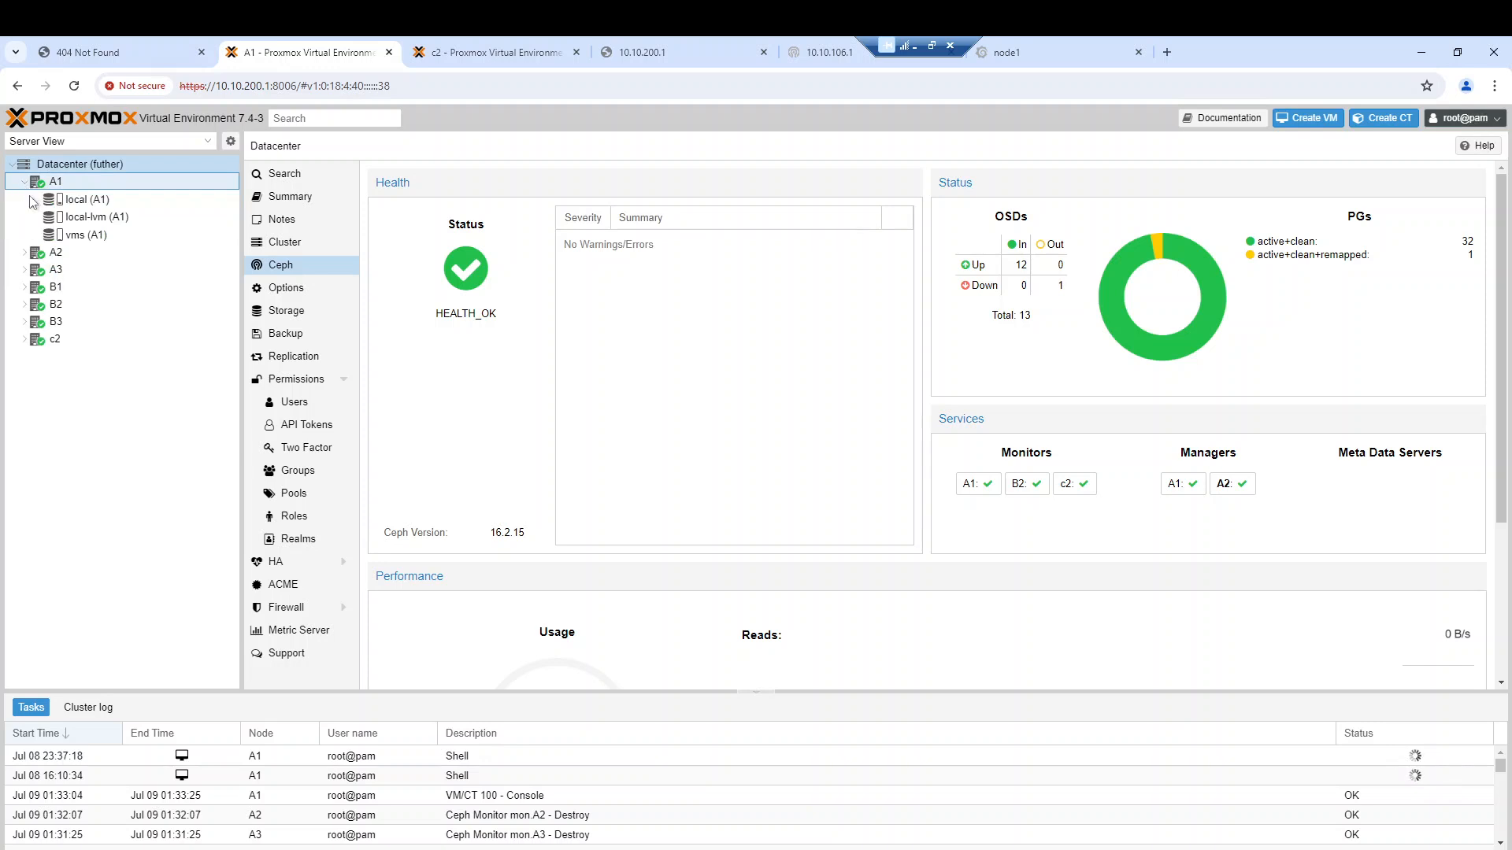
click(24, 182)
click(25, 199)
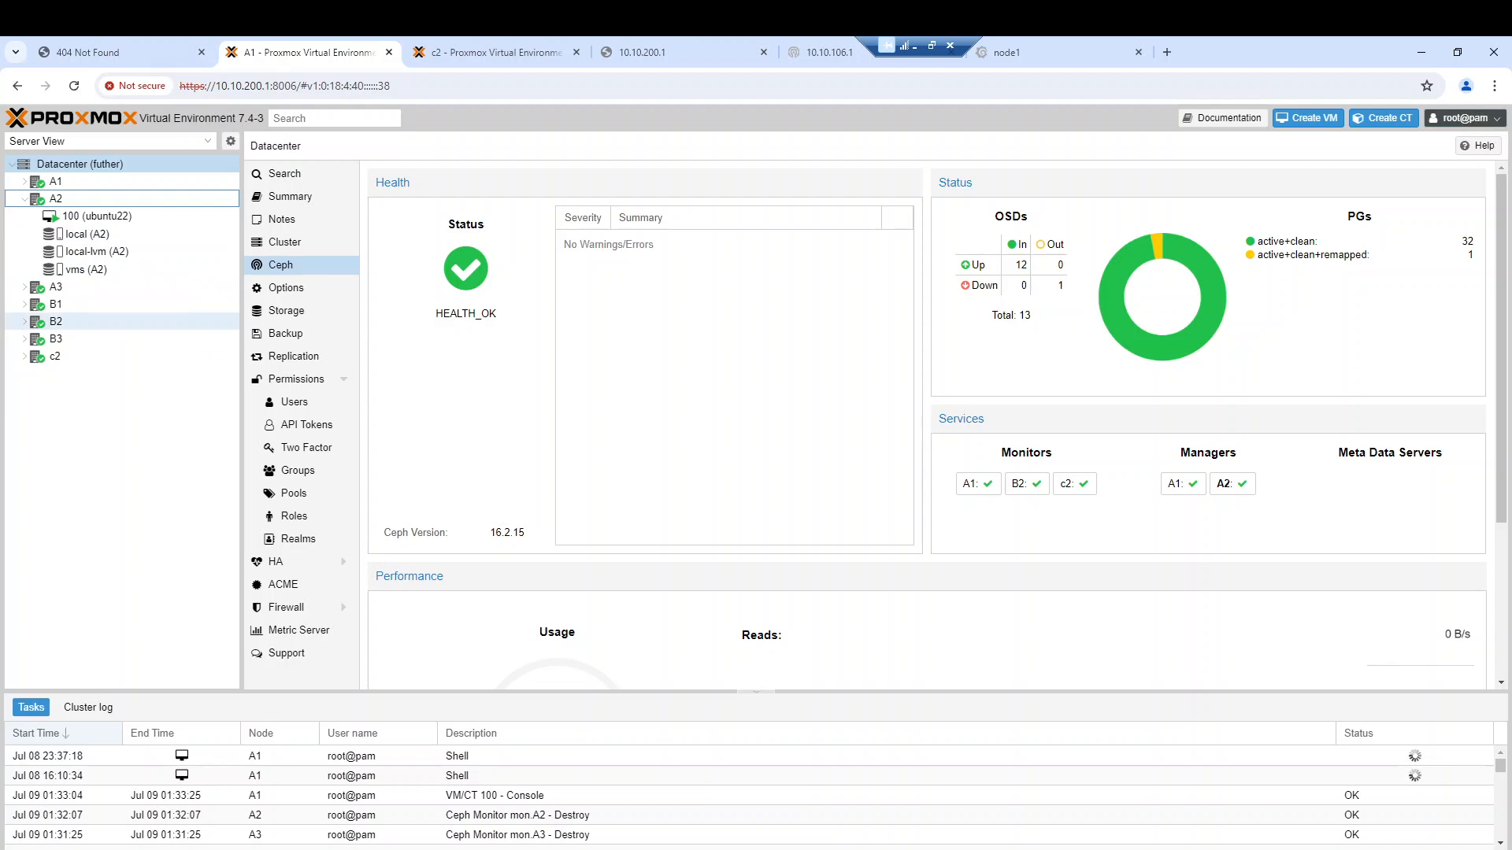
Switch to the lab3 terminal, stop the running ping and start a new ping to 10.10.200.151
drag(0, 269, 344, 294)
click(726, 293)
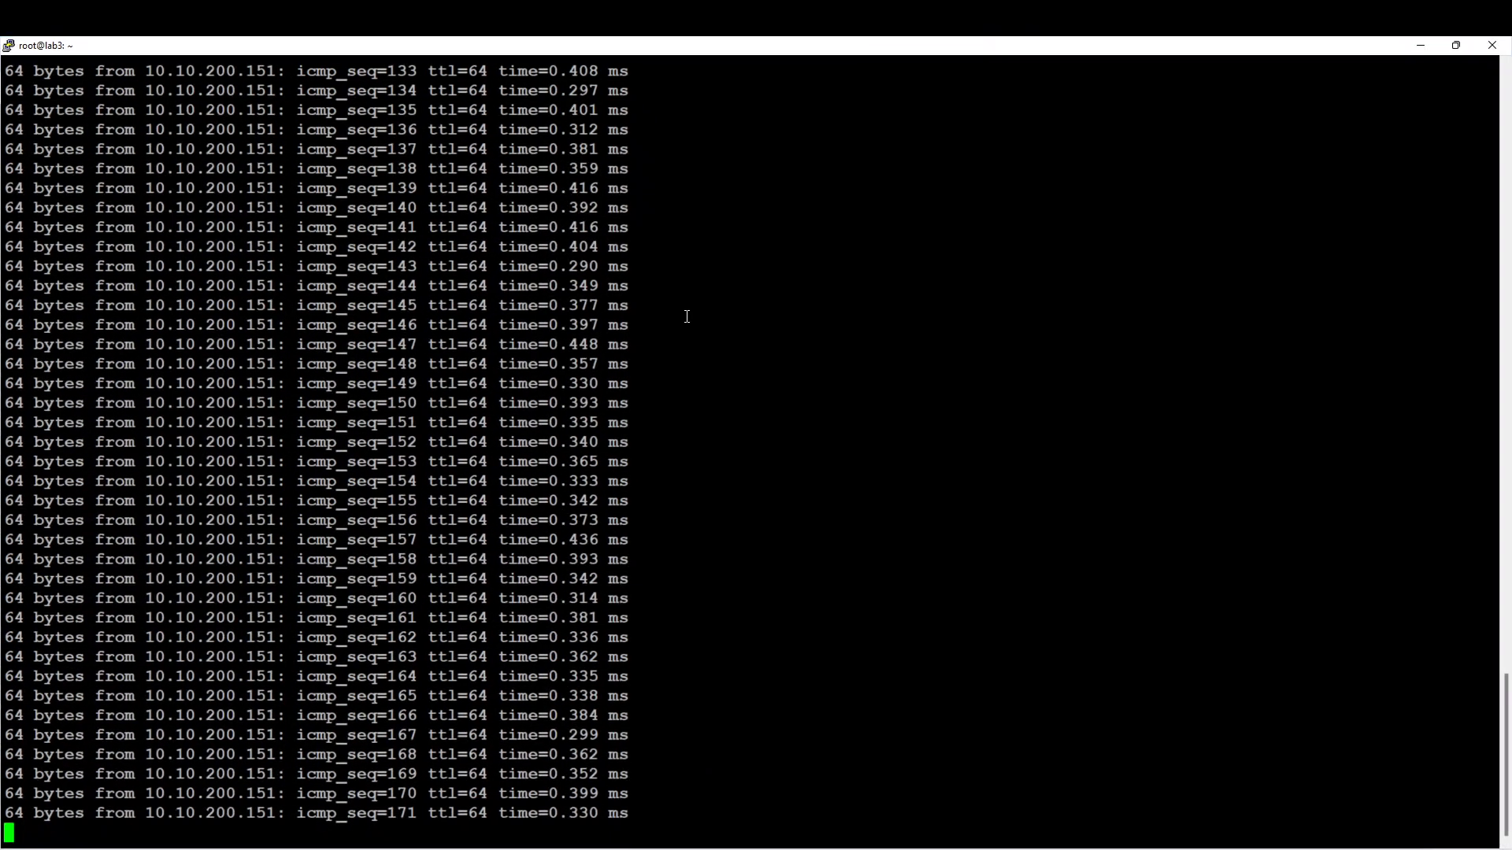
key(Left)
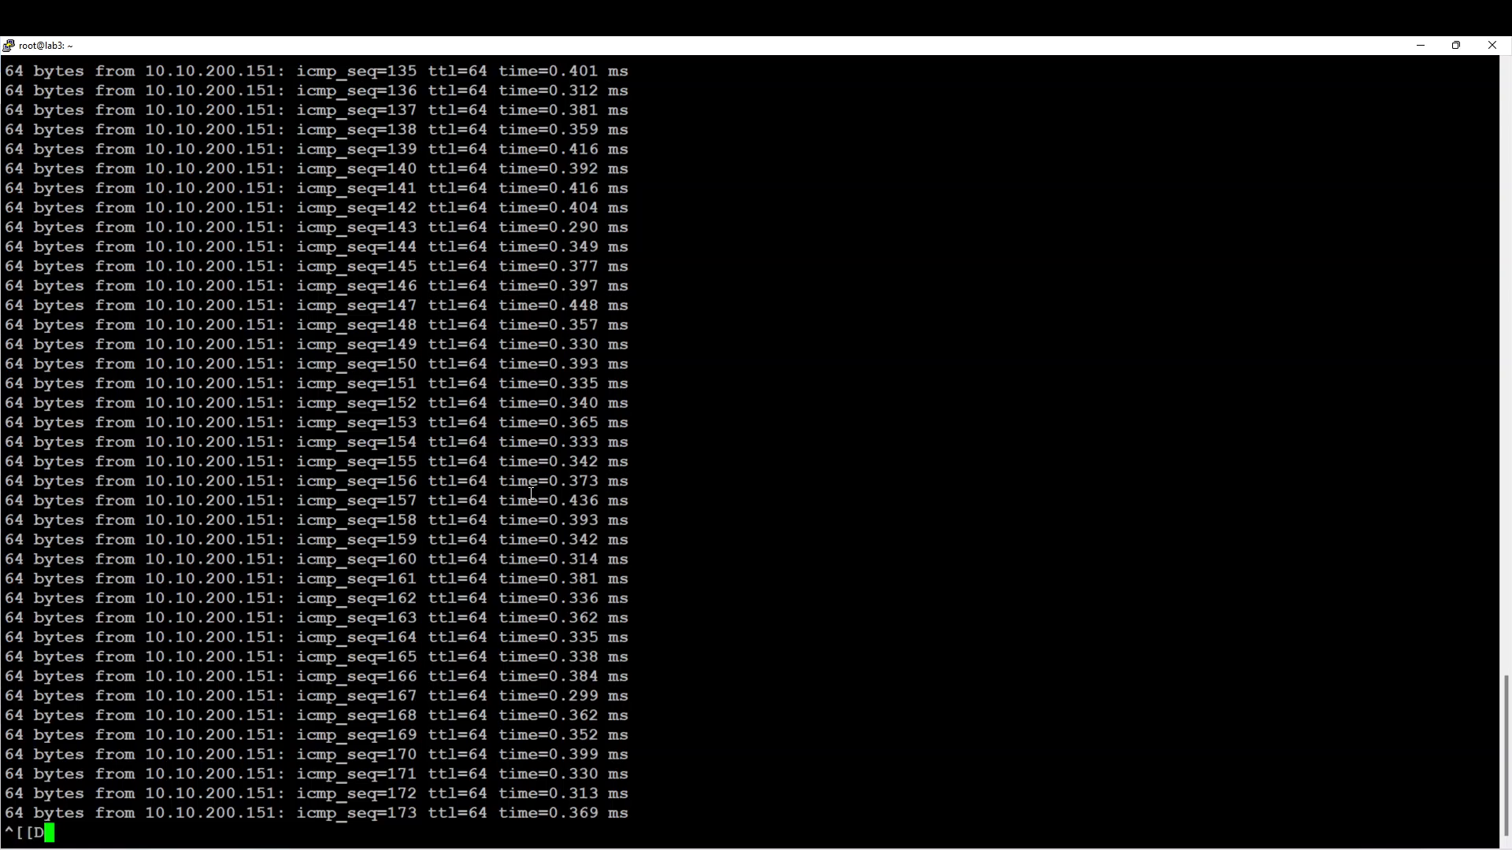
key(ctrl+c)
key(Return)
key(Return)
key(Up)
key(Return)
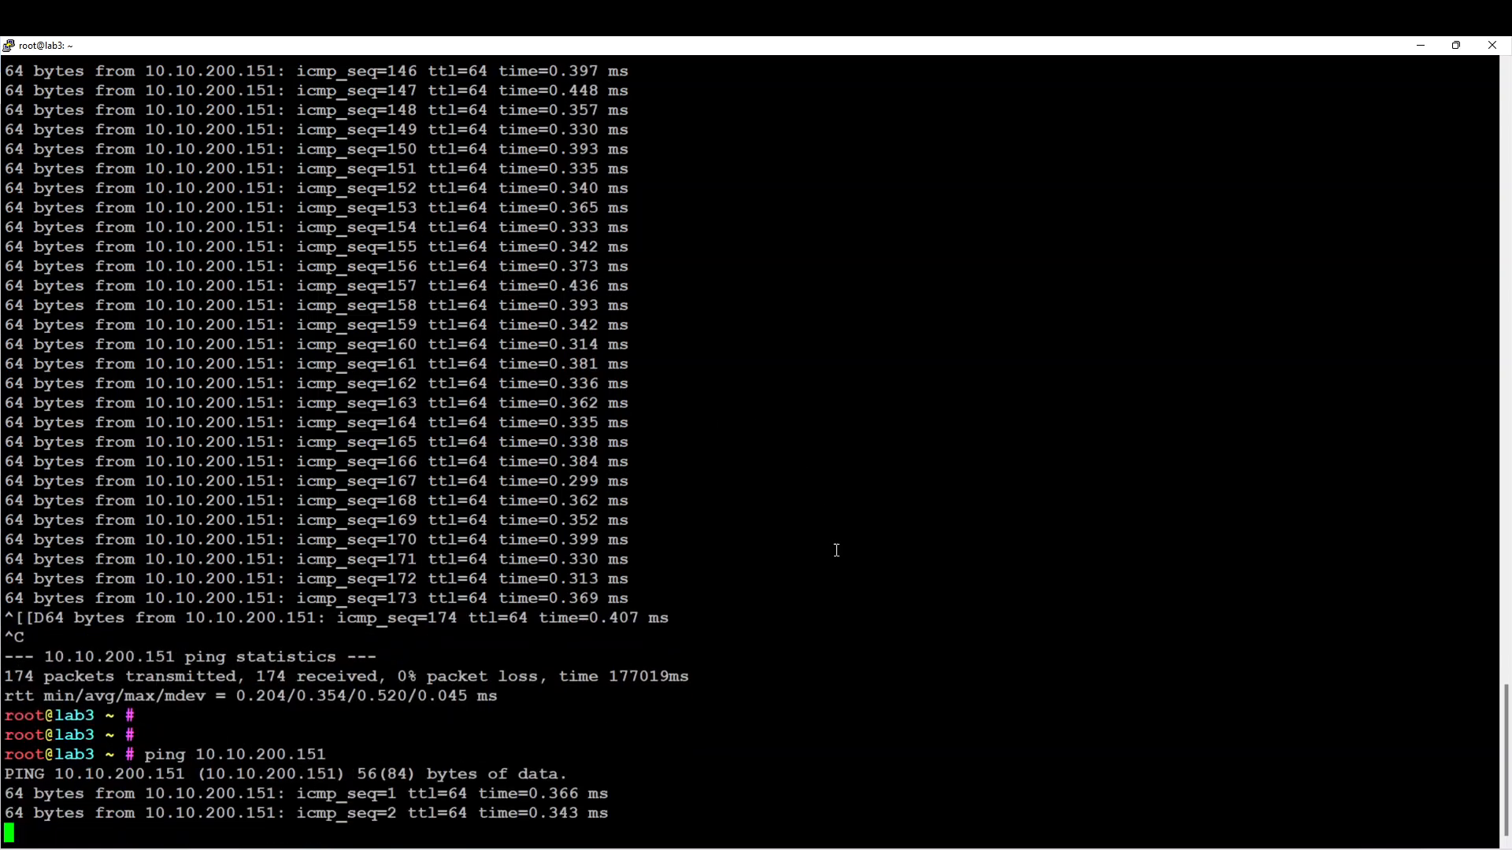
Switch back to Proxmox and open the console of virtual machine 100 (ubuntu22) on node A2
key(alt+Tab)
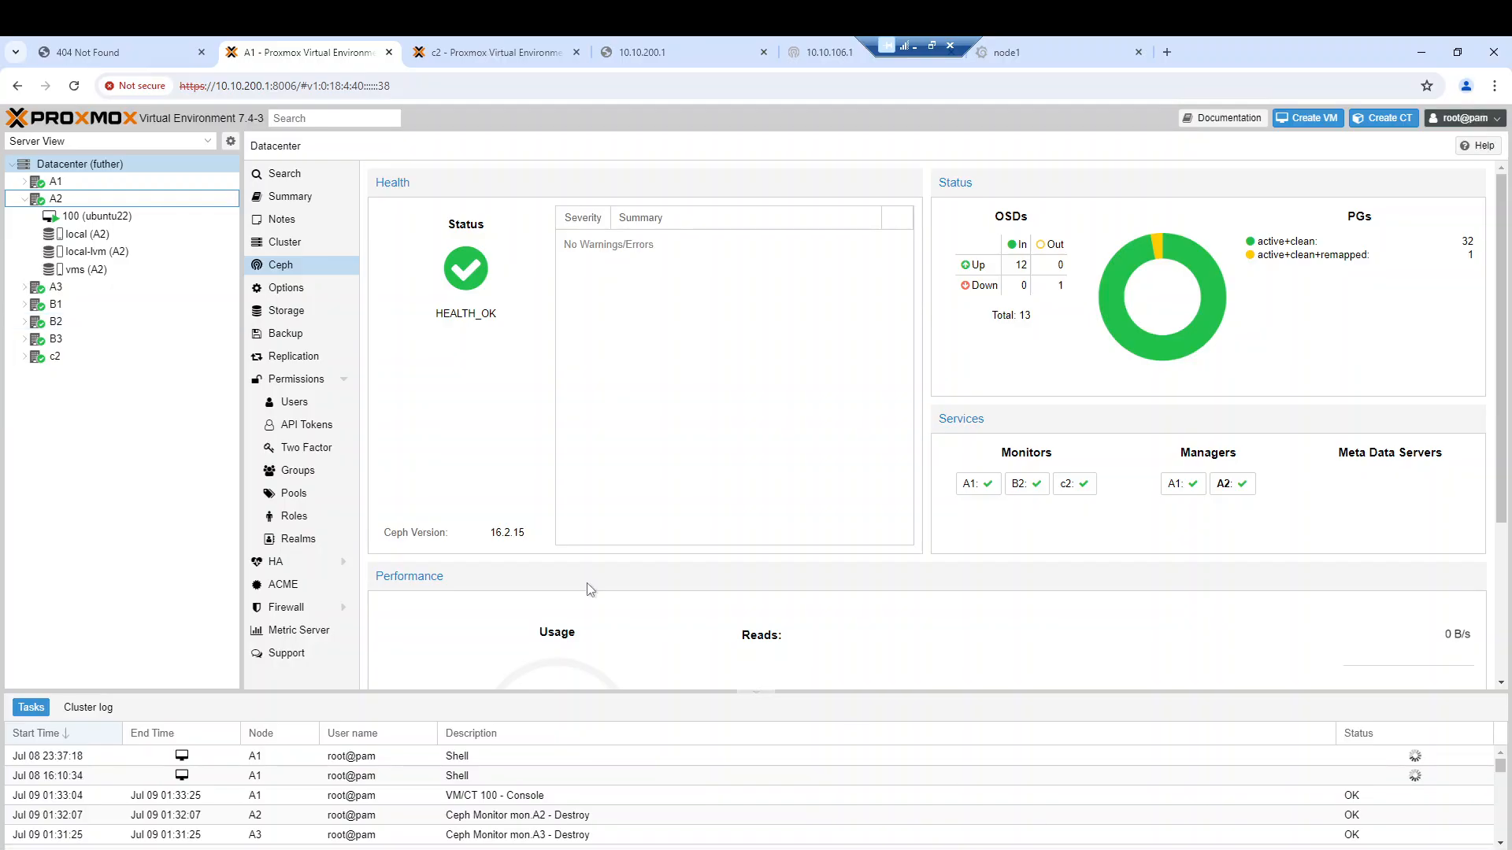
click(88, 219)
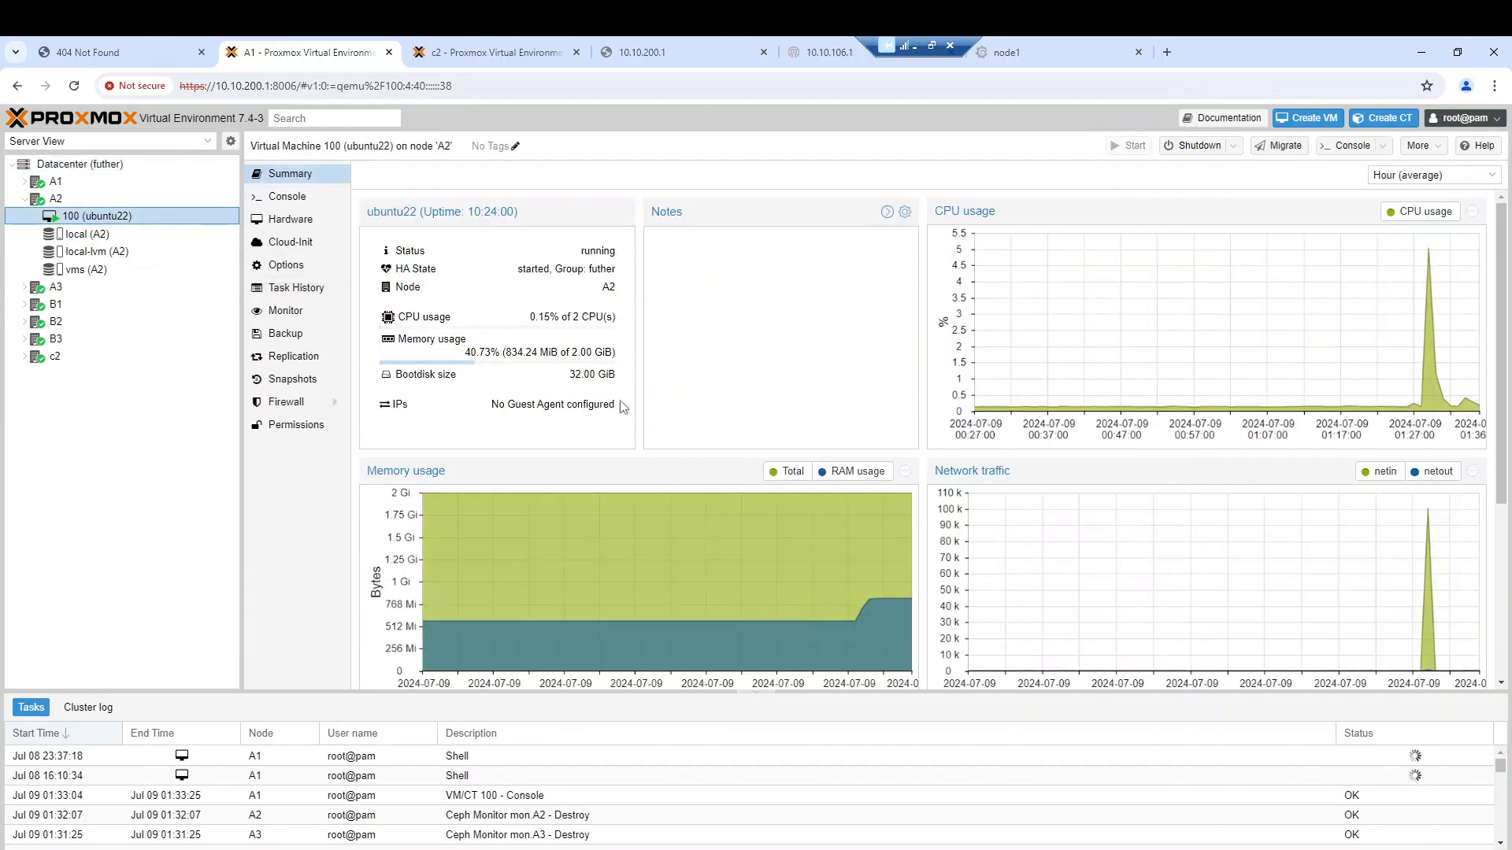
click(1350, 146)
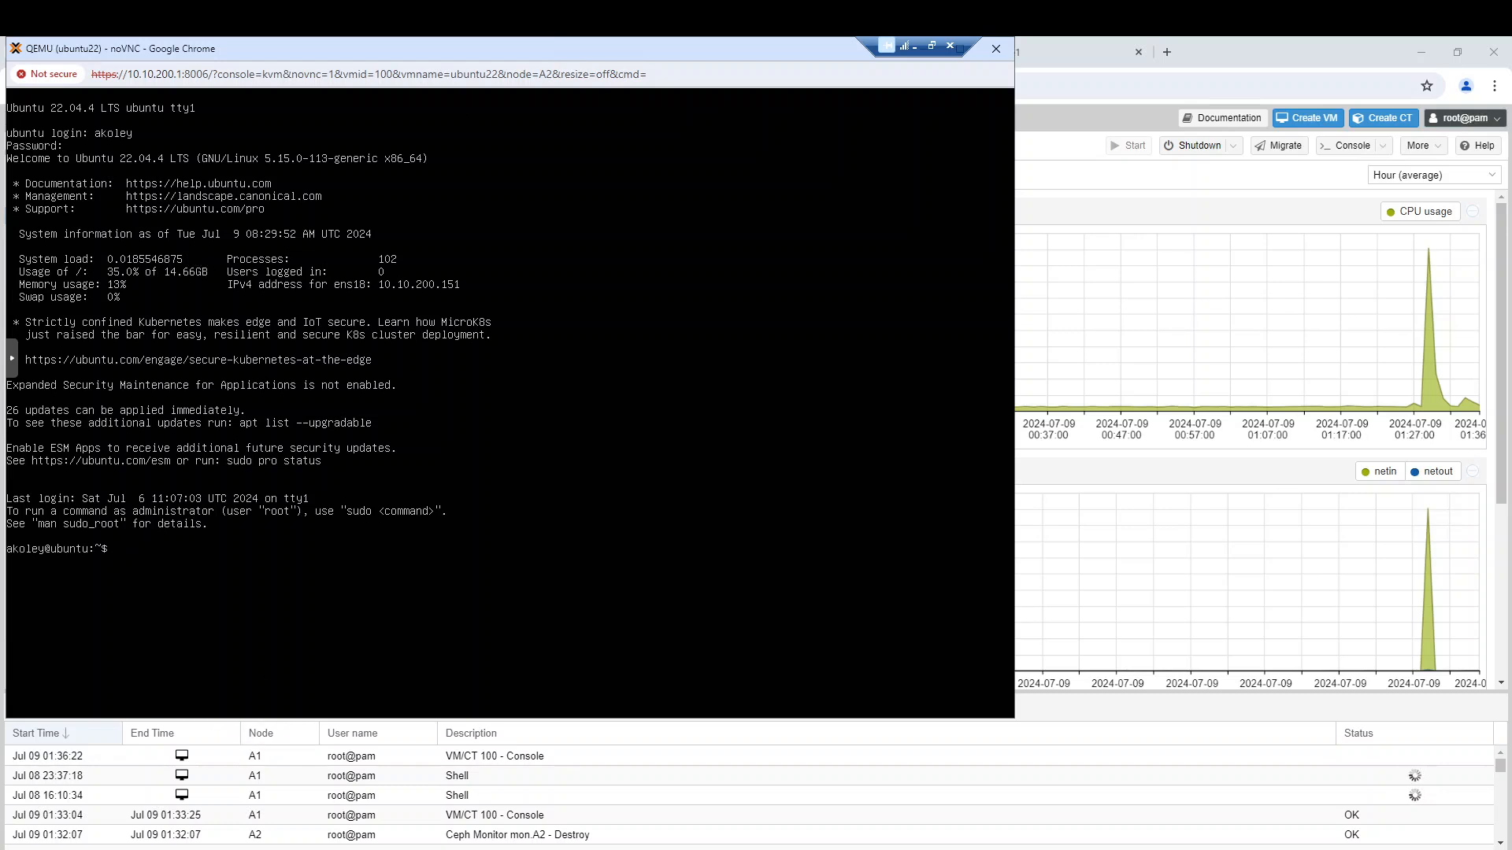
Switch to the lab3 terminal, stop the ping and list the running domains with virsh list
key(alt+Tab)
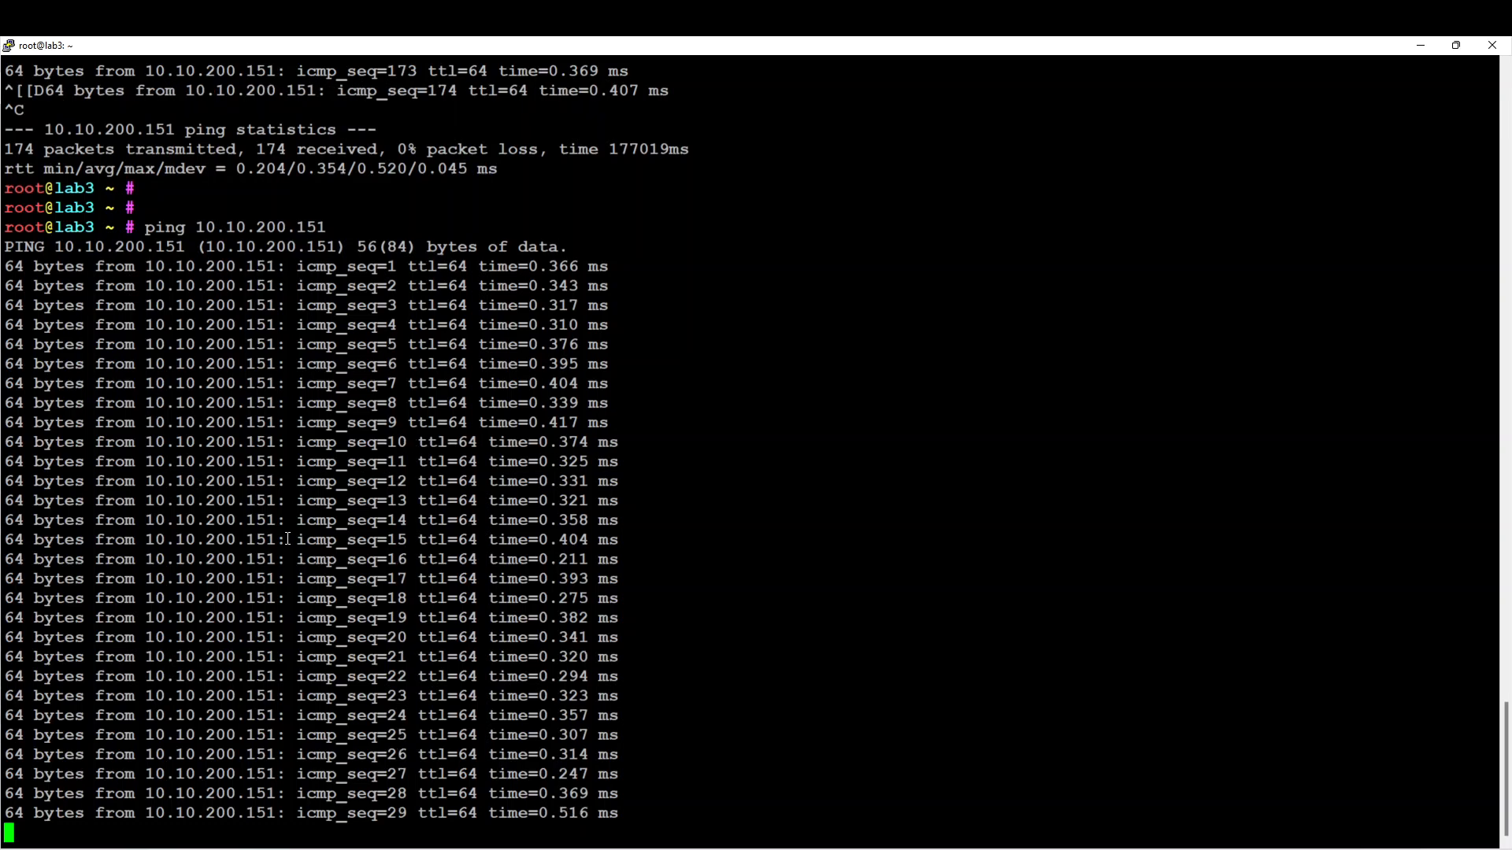
key(ctrl+c)
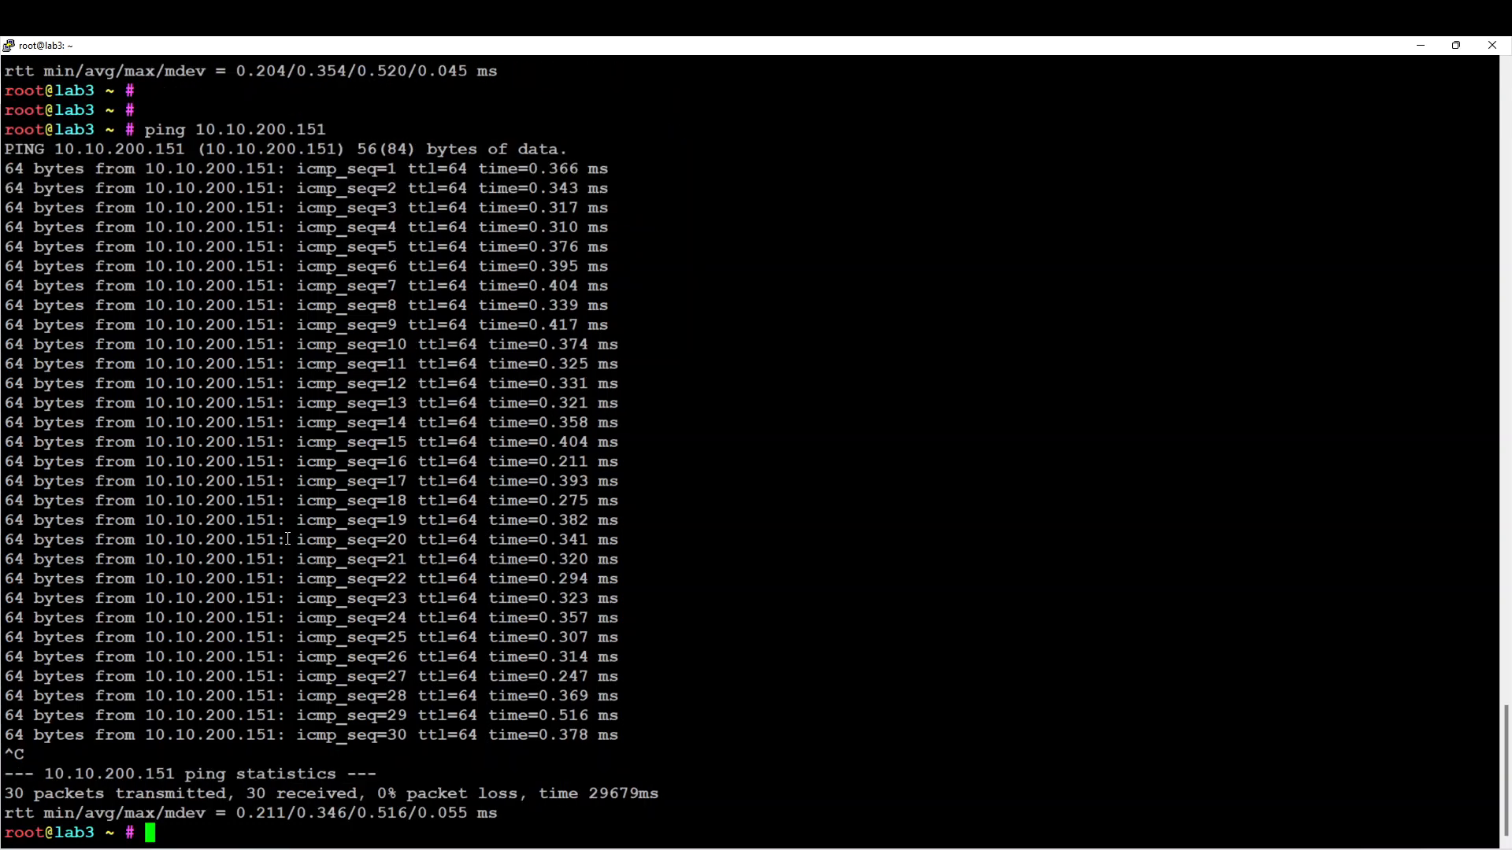
key(Return)
key(Return)
key(Return)
key(Return)
text(vir)
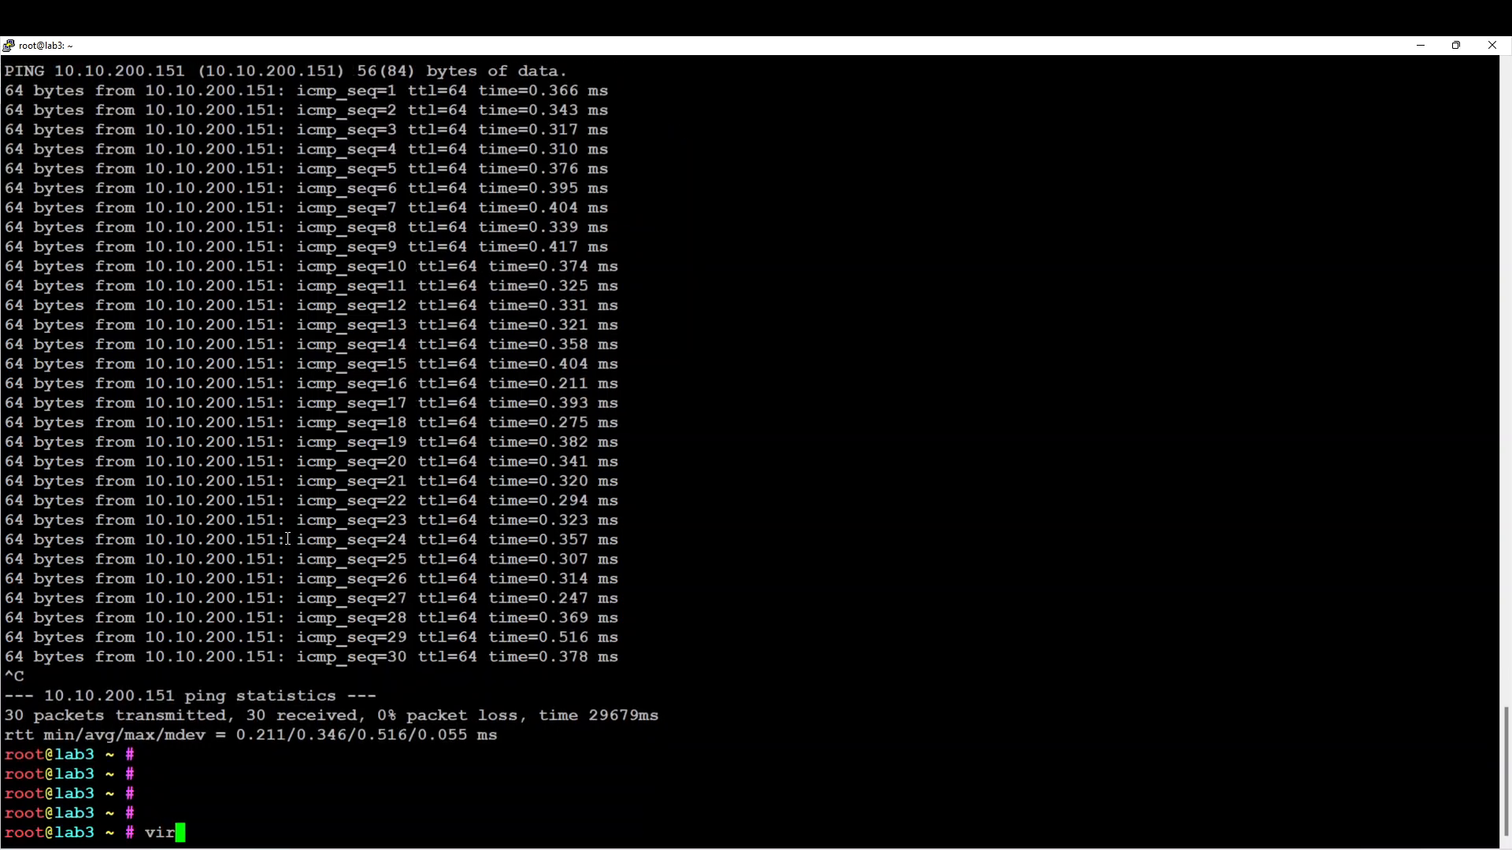
text(sh list)
key(Return)
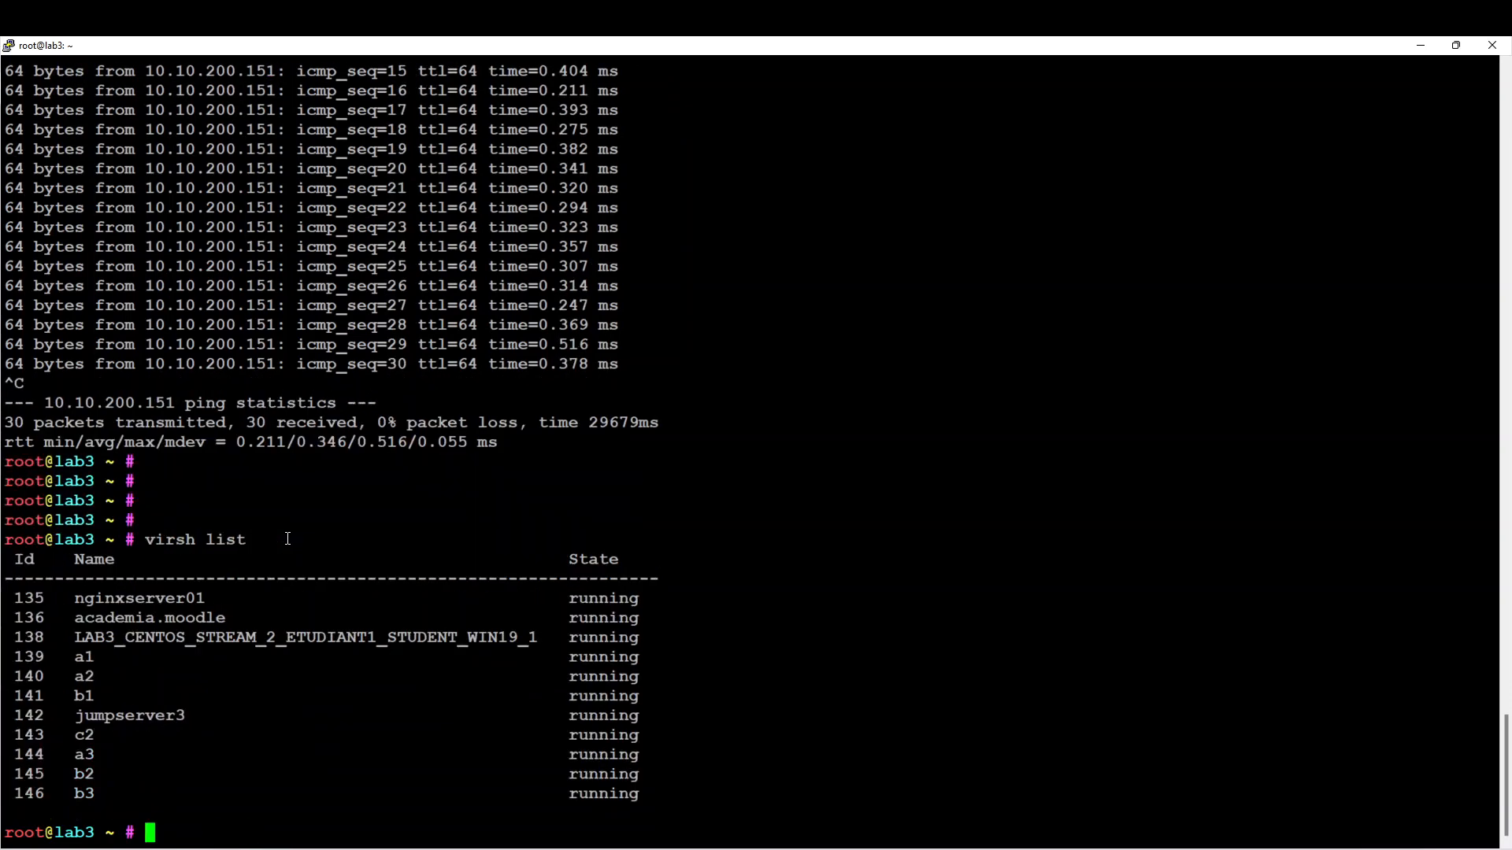
Force off domain a1 with virsh destroy a1
key(Return)
key(Return)
key(Return)
text(v)
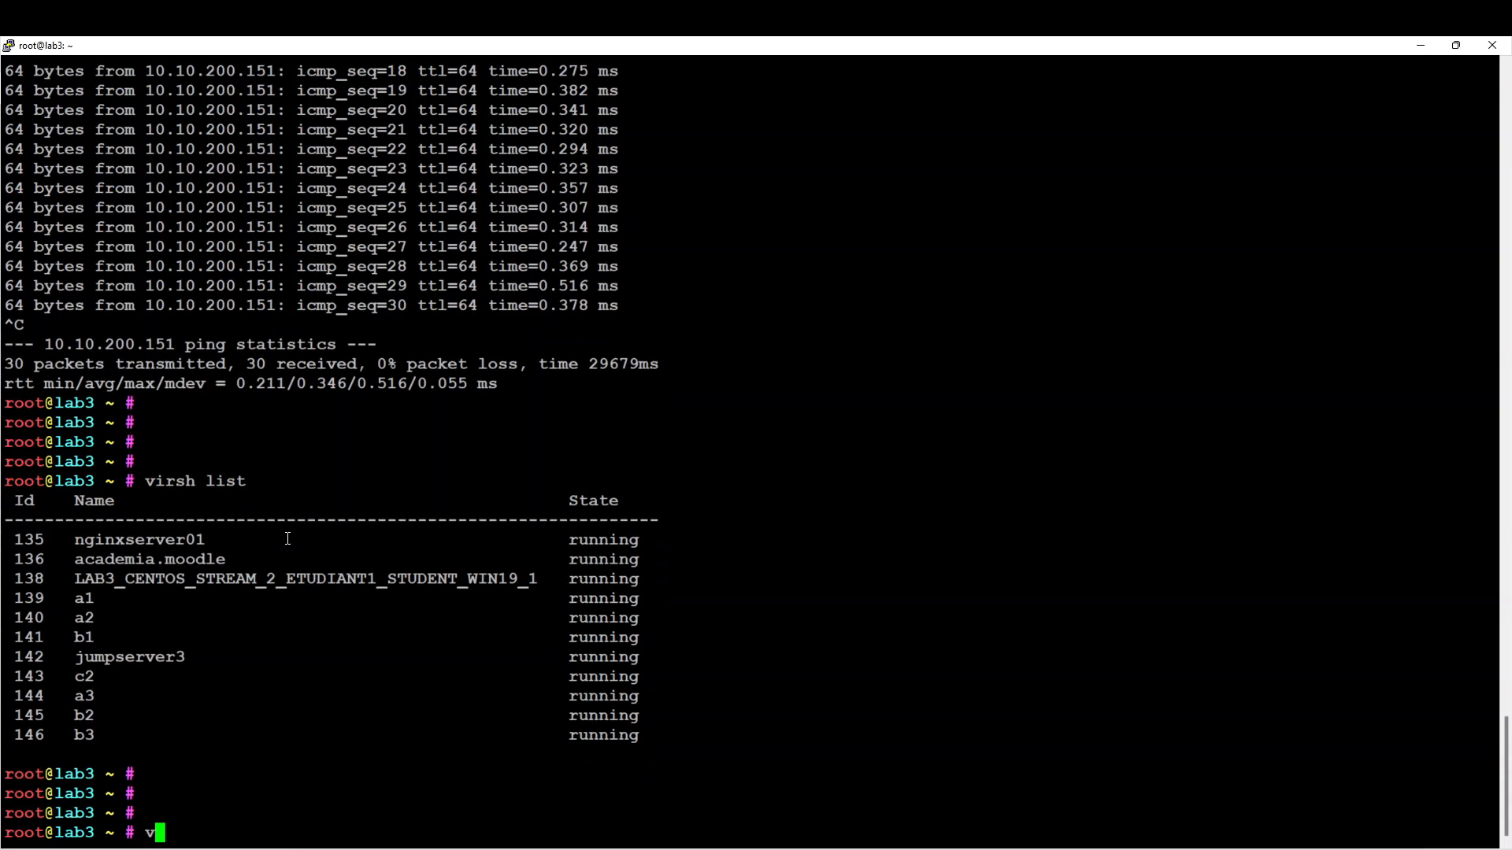
text(irsh destroy)
double_click(83, 600)
right_click(84, 600)
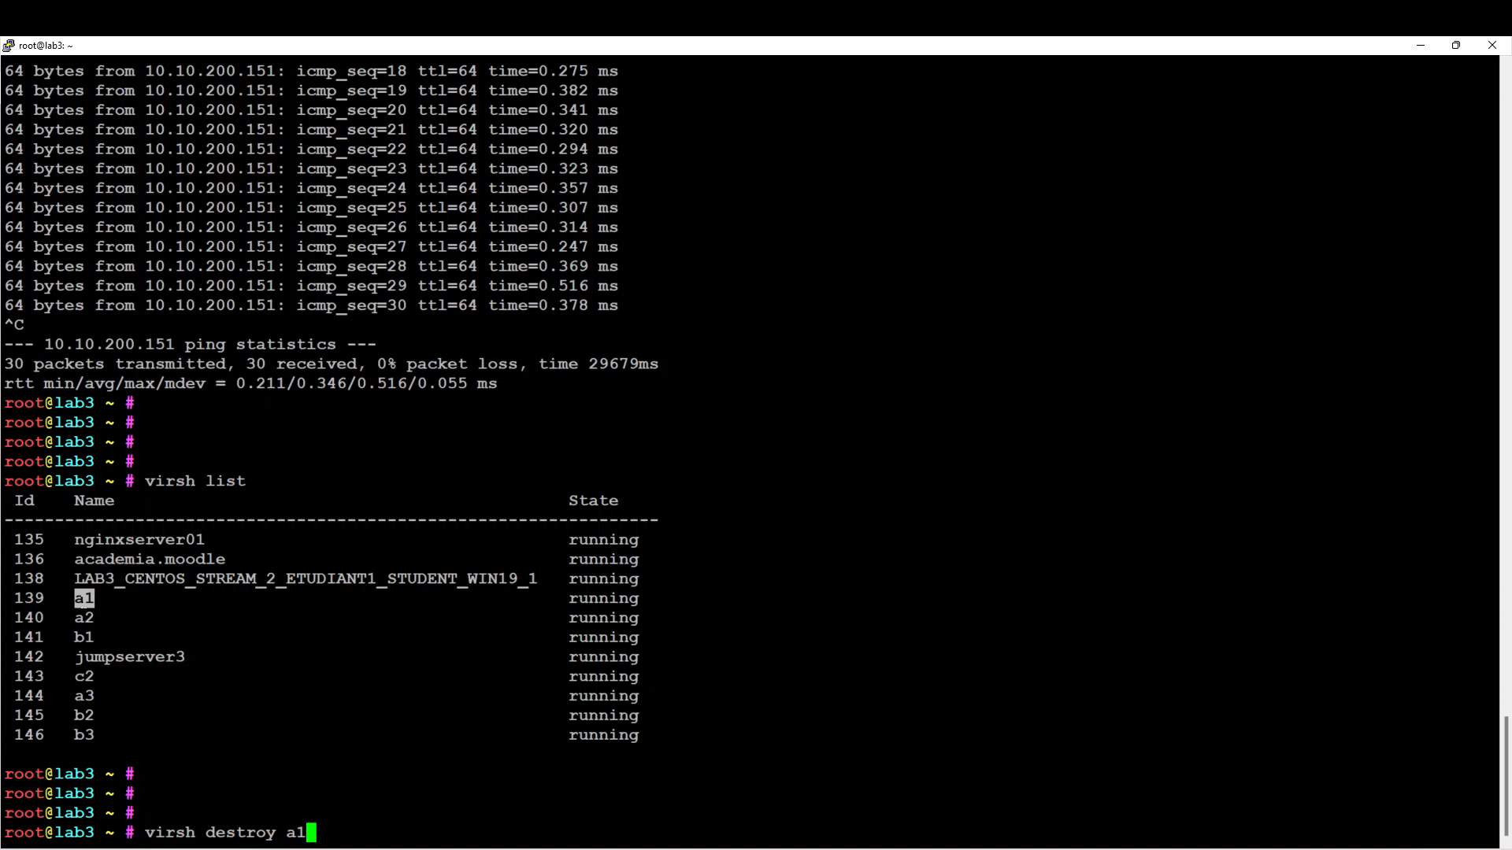
key(Return)
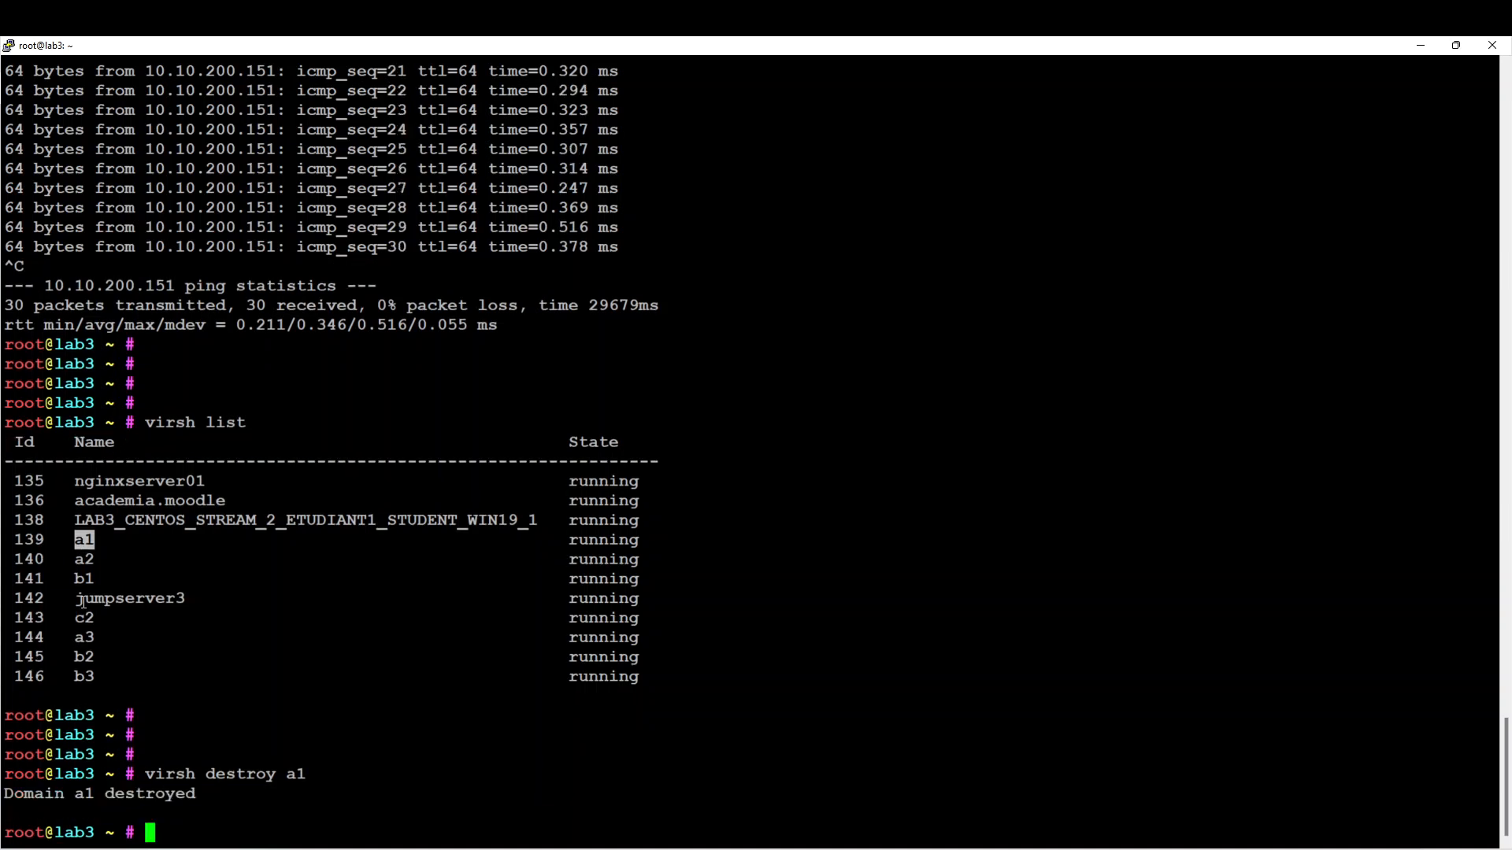
Force off domains a2 and a3 with virsh destroy
key(Up)
key(BackSpace)
text(2)
key(Return)
key(Up)
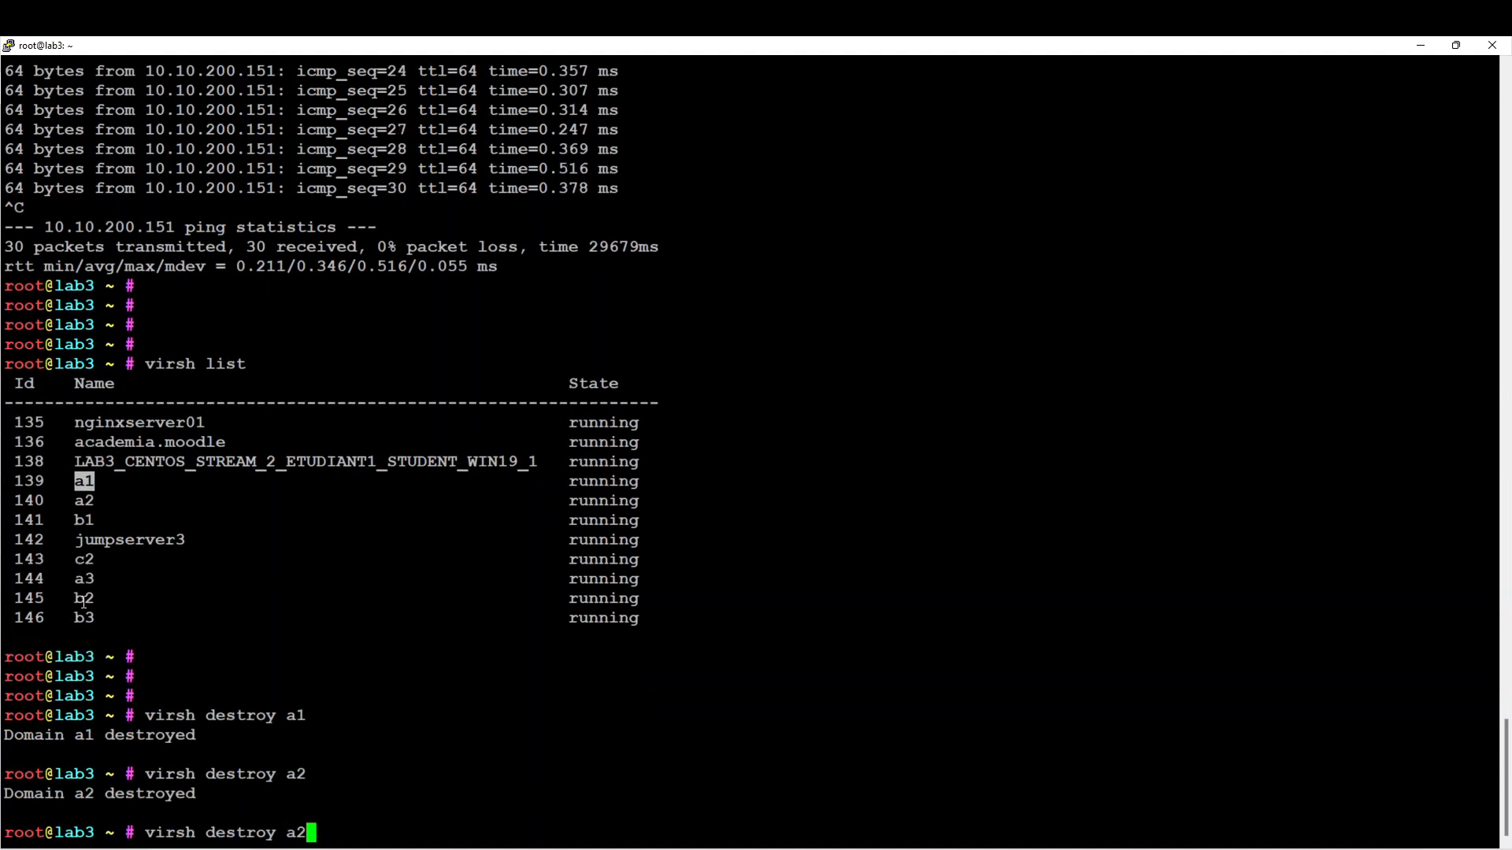
key(BackSpace)
text(3)
key(Return)
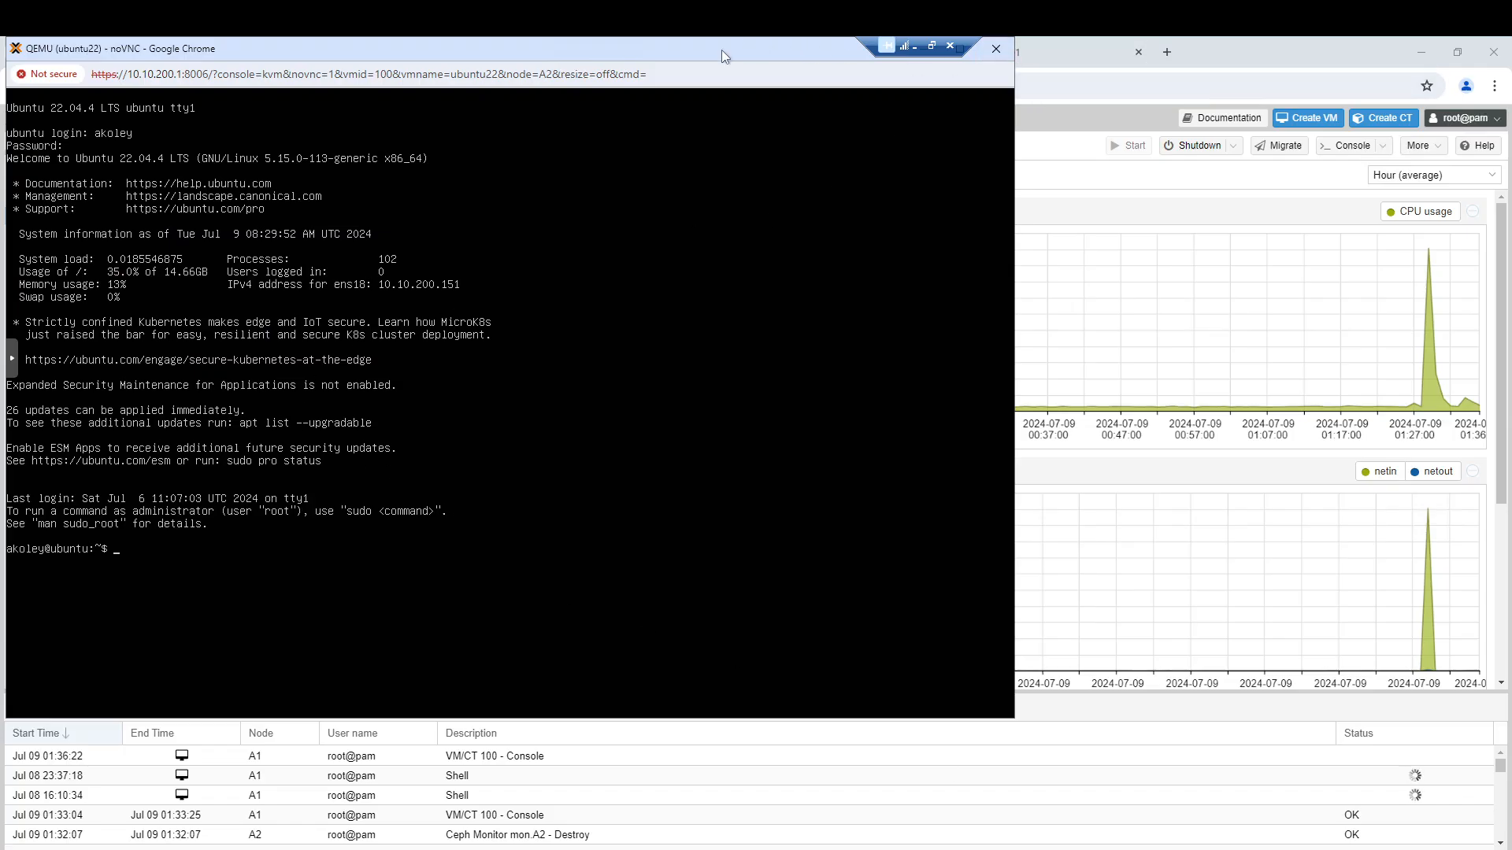
Switch to the browser, move the VM console window aside and try to reopen Proxmox at the base address 10.10.200.1:8006
drag(721, 49, 829, 164)
click(252, 88)
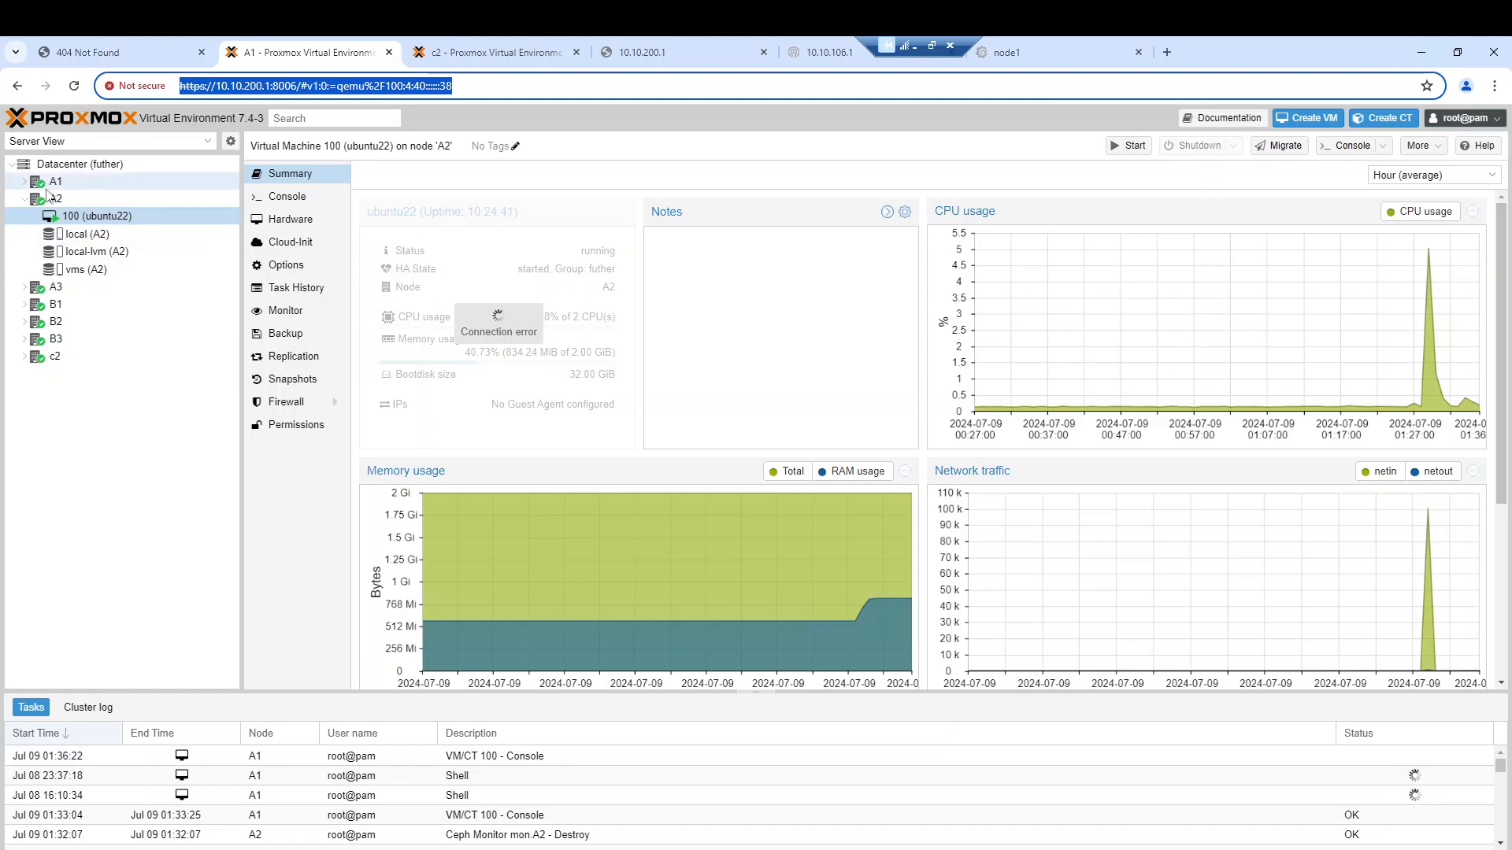
click(321, 85)
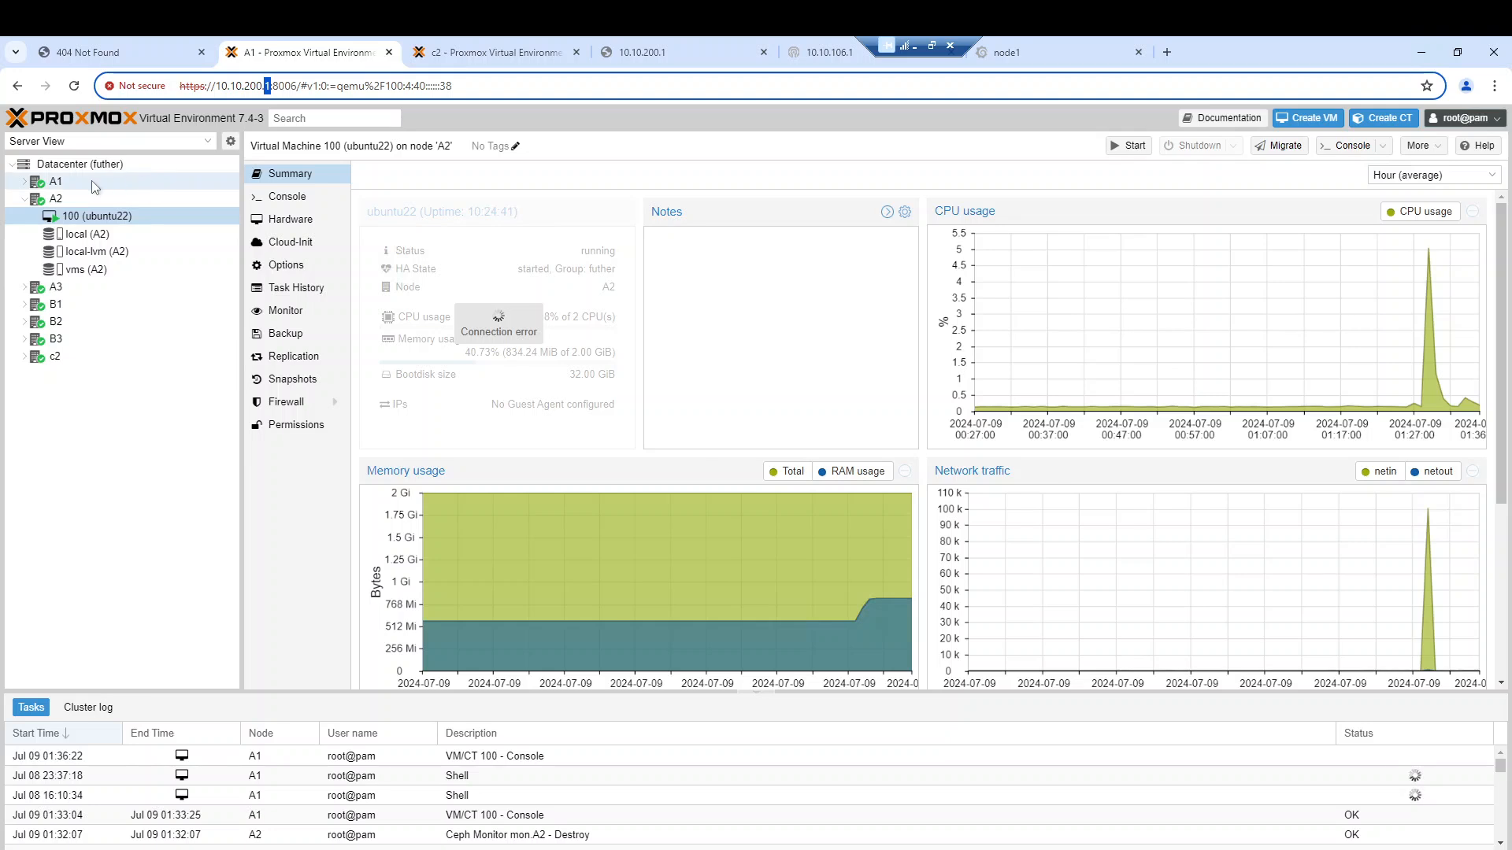
drag(471, 90, 302, 84)
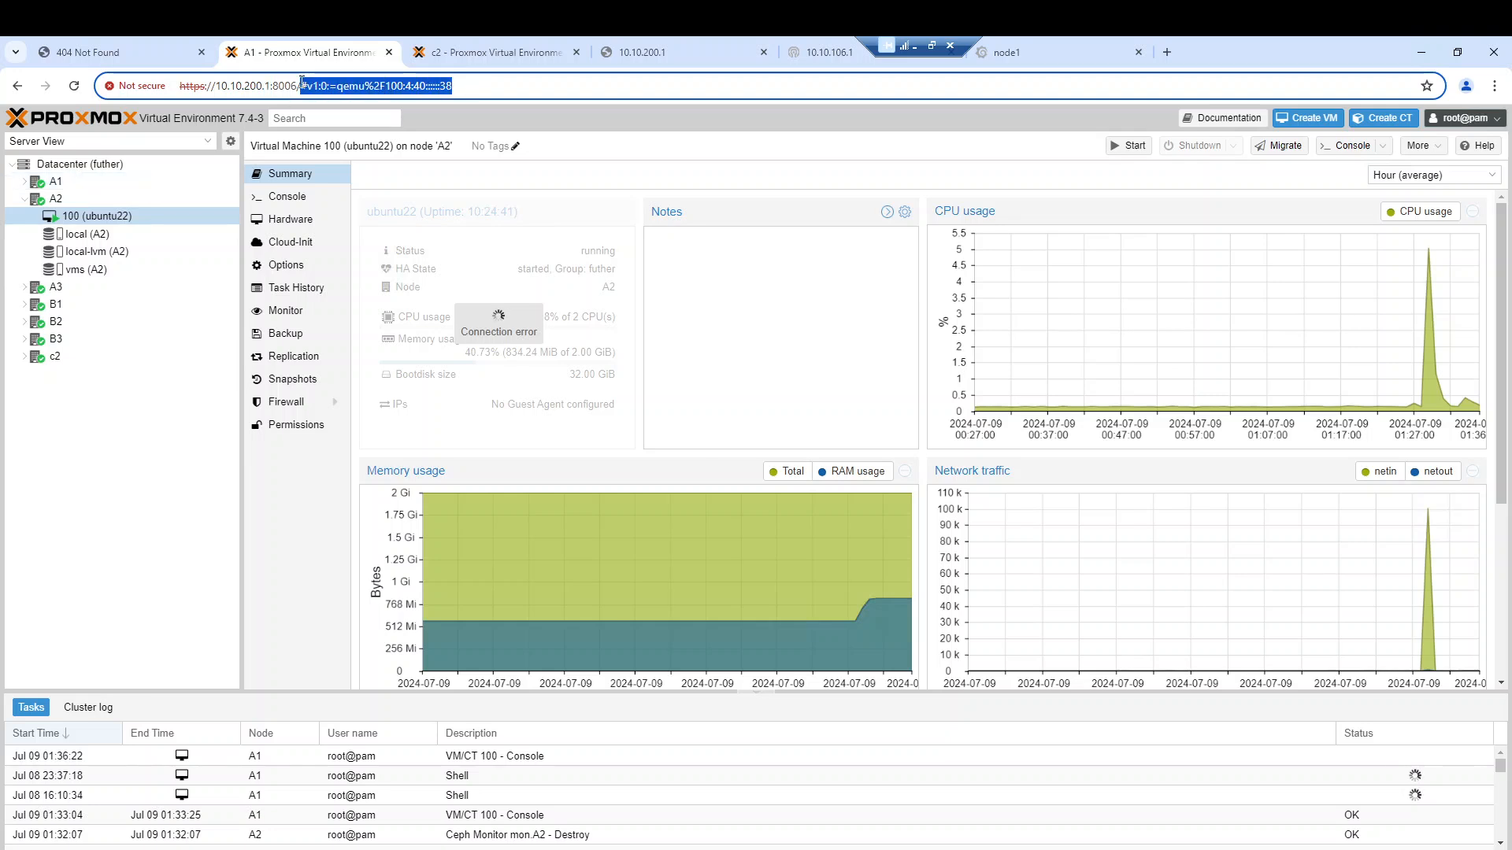
key(BackSpace)
key(Return)
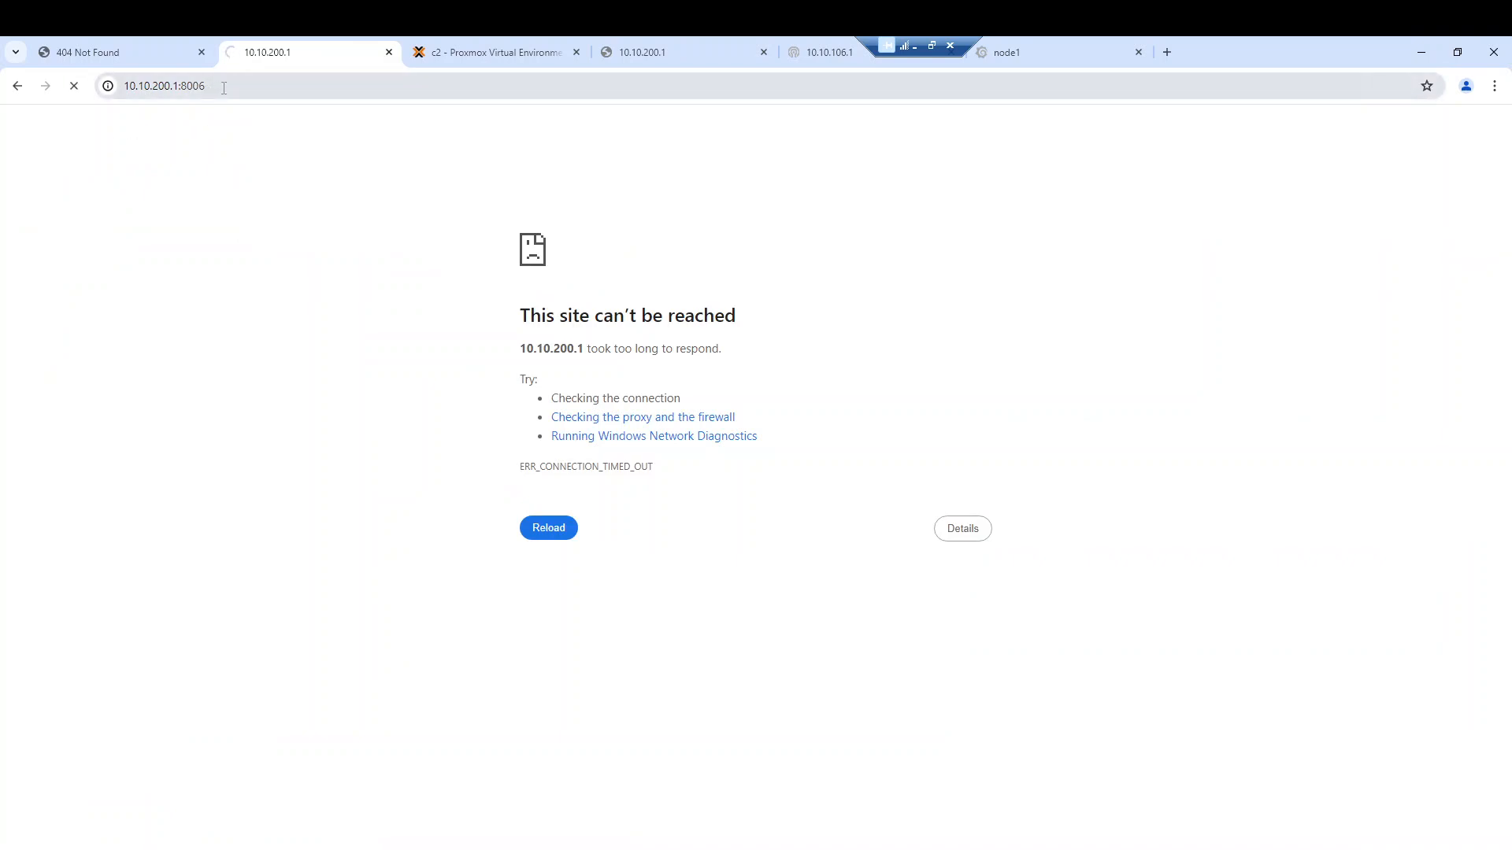
double_click(178, 84)
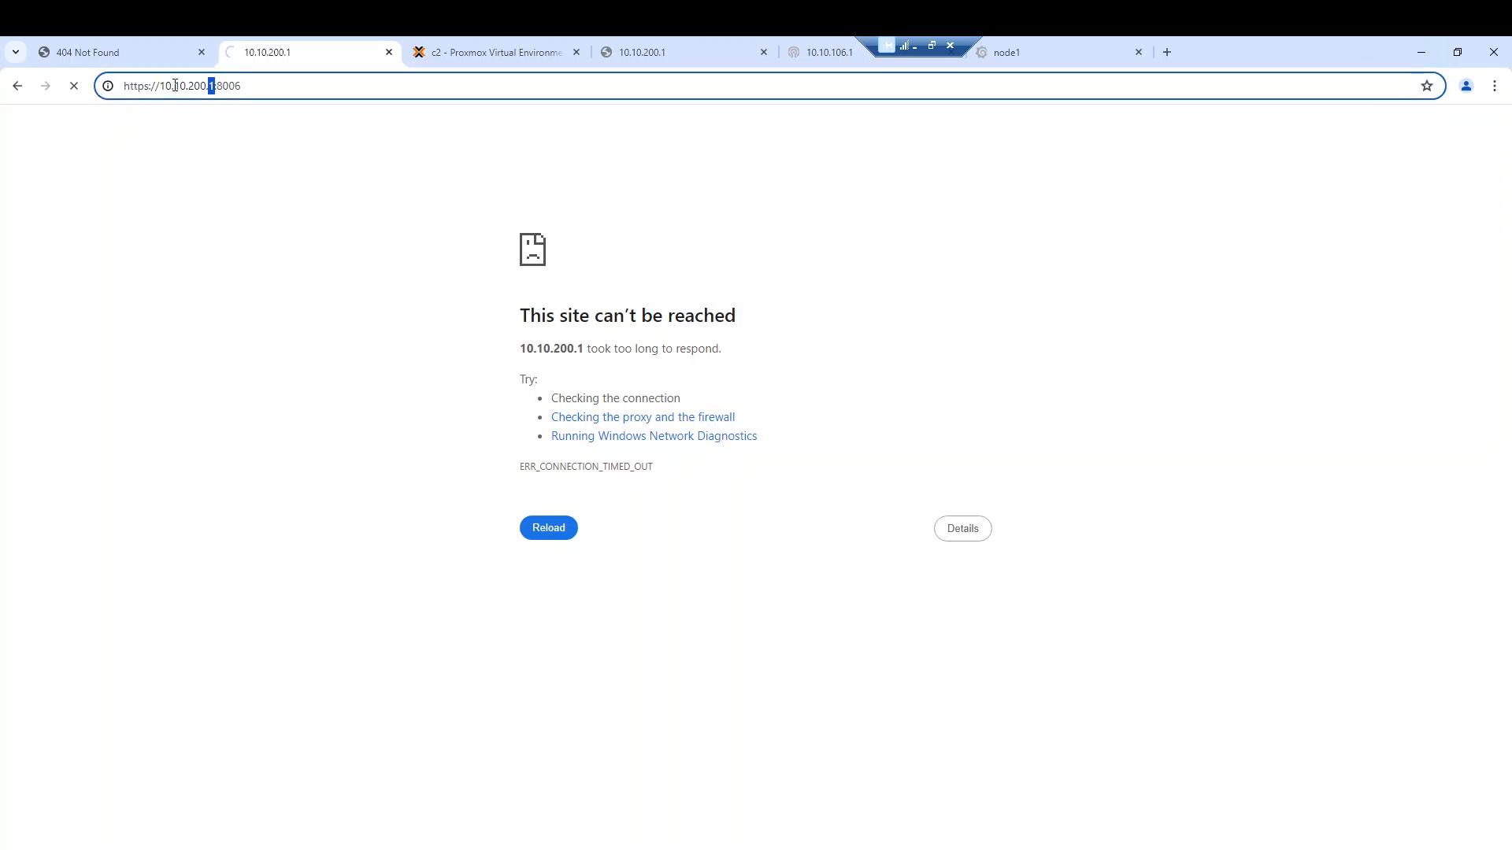
text(4)
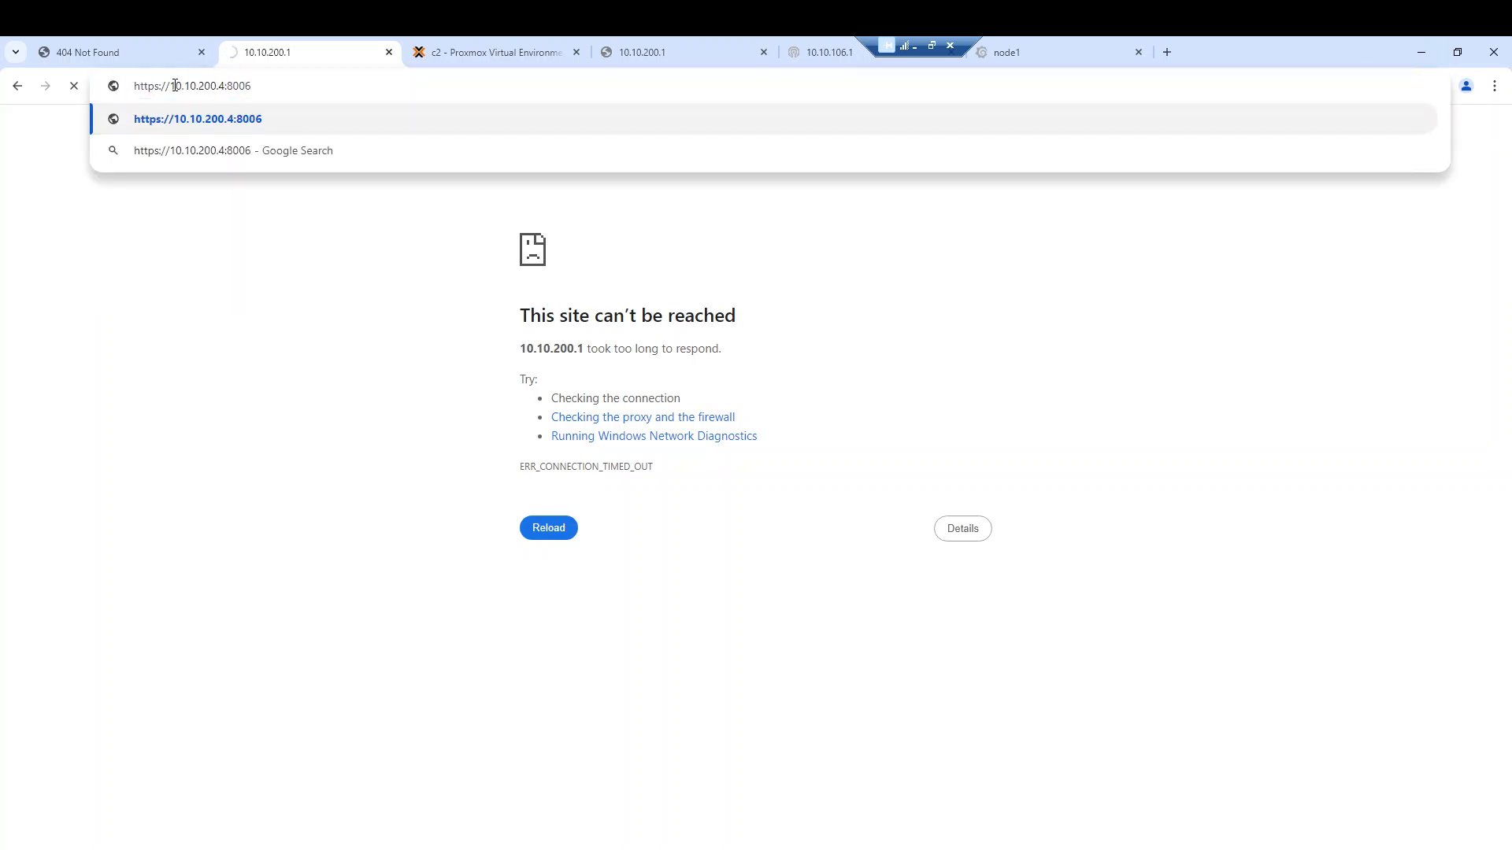
key(Return)
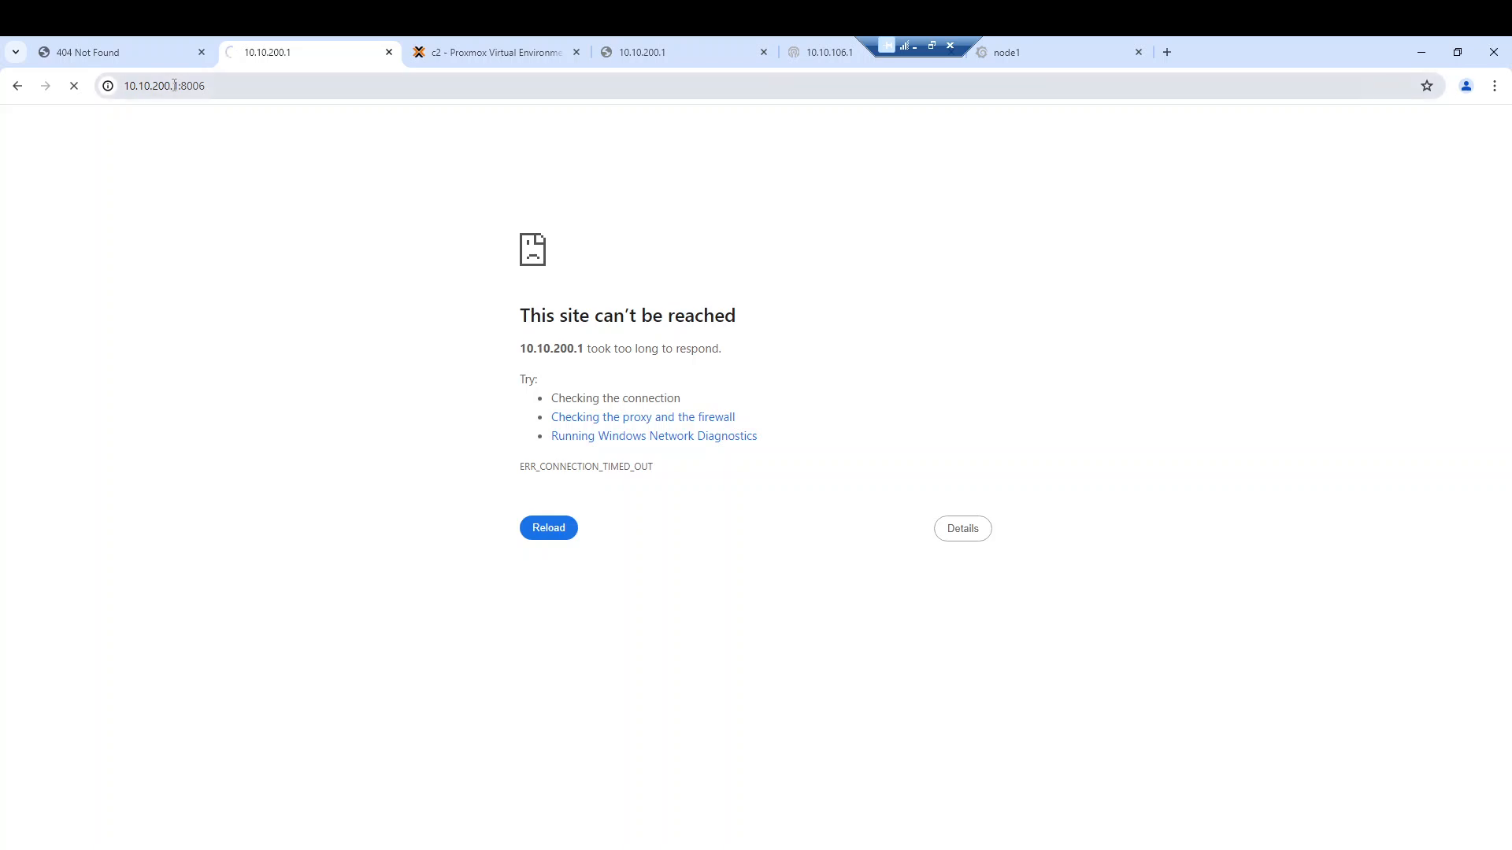
click(303, 89)
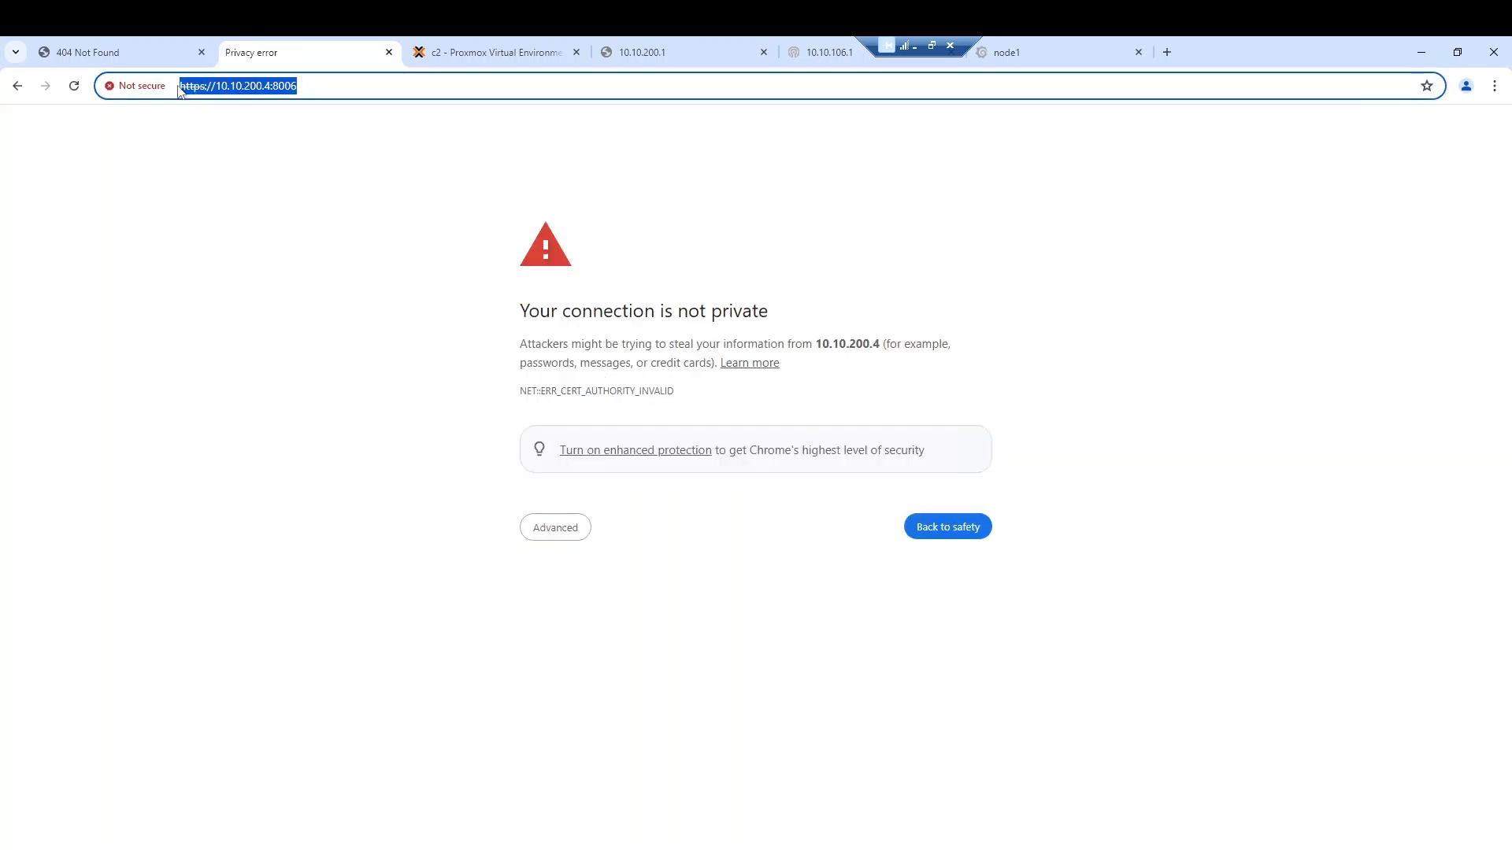
click(564, 537)
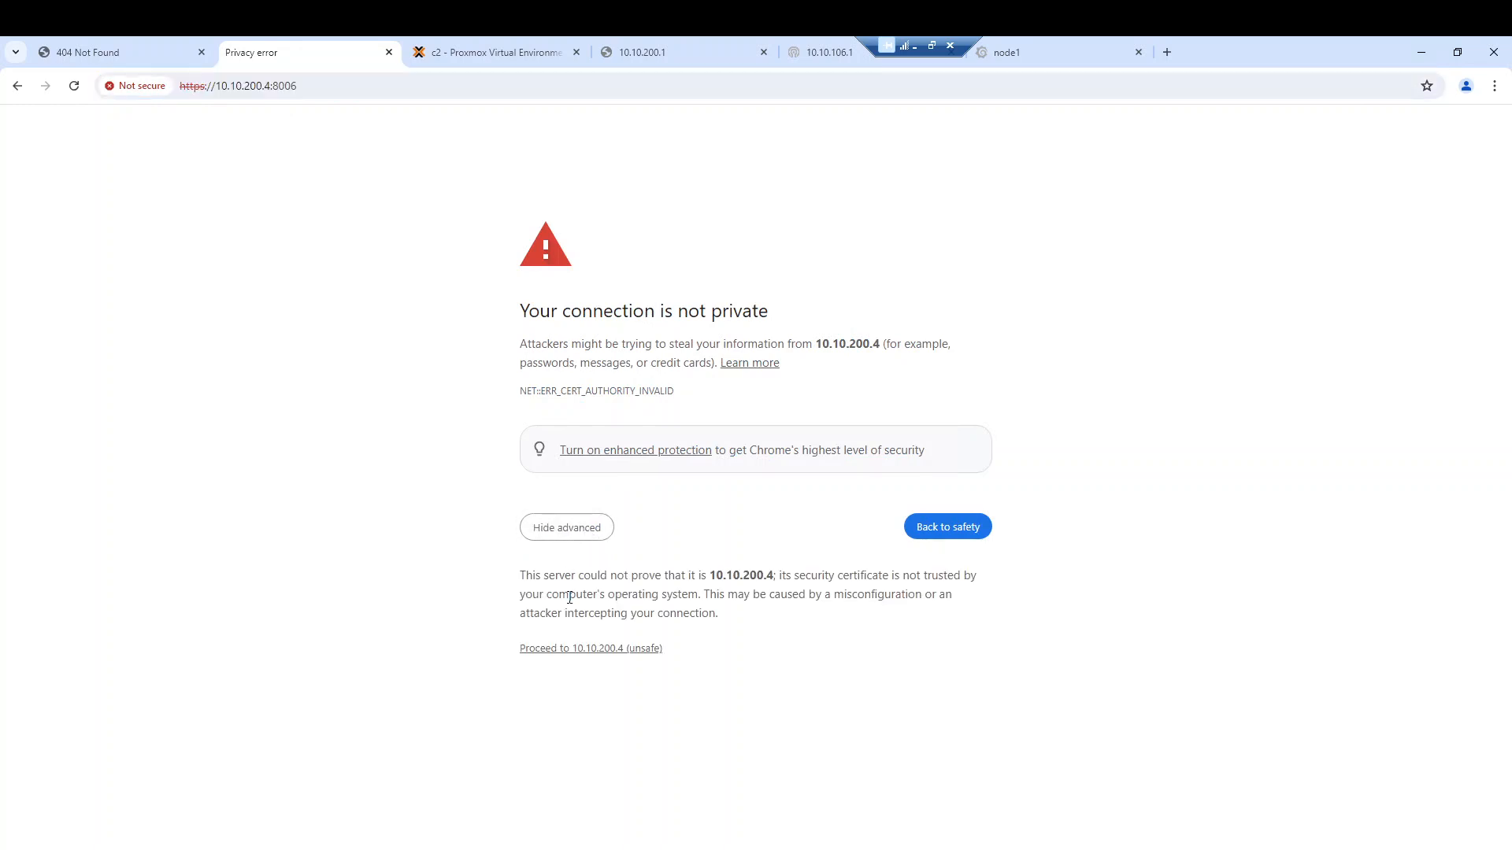
click(575, 649)
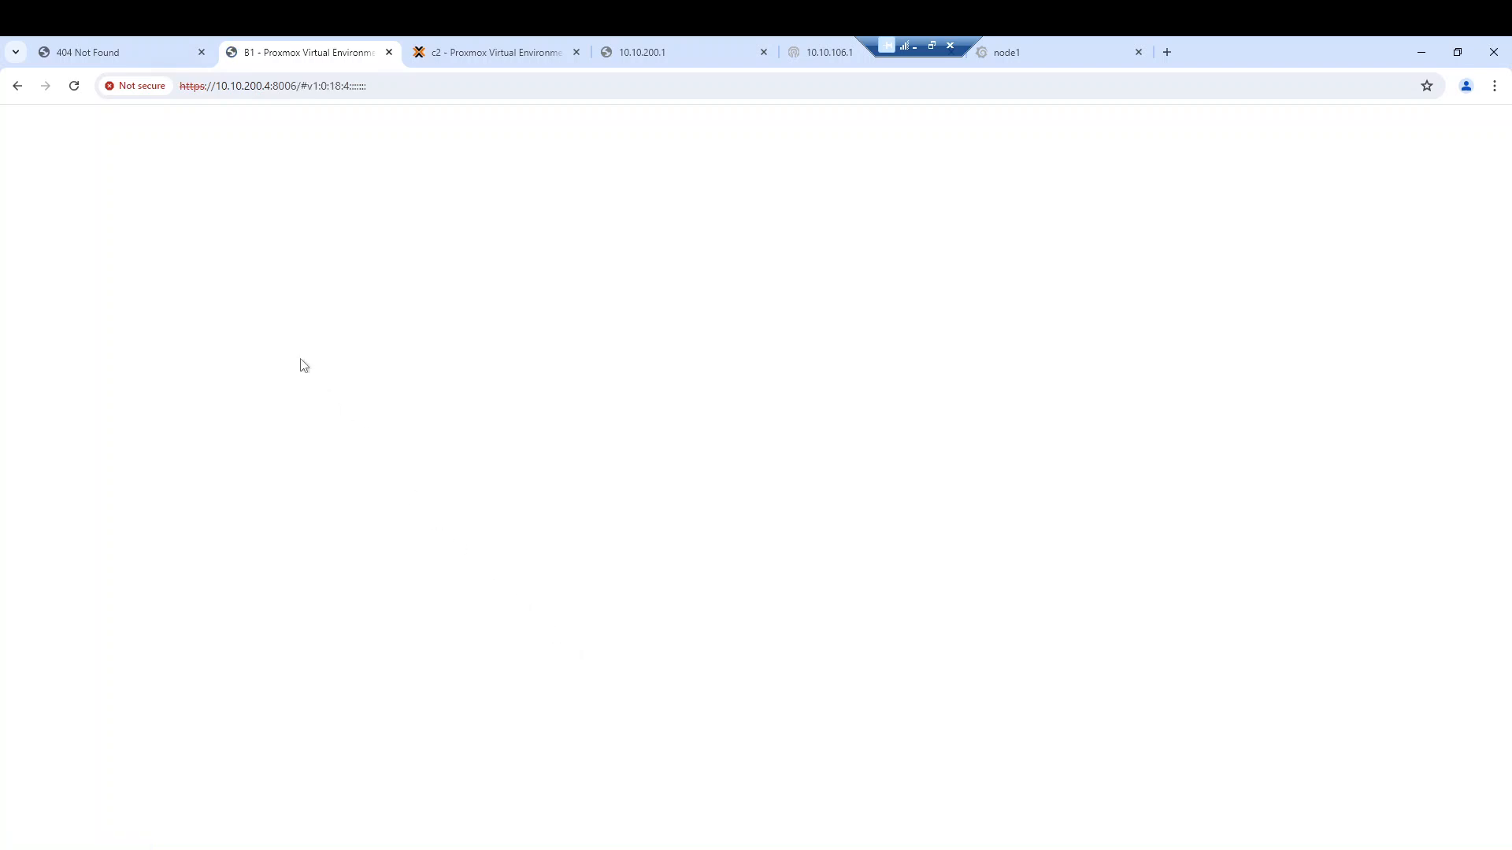
Log in to Proxmox as root with the account password, using Linux PAM standard authentication
text(root)
key(Tab)
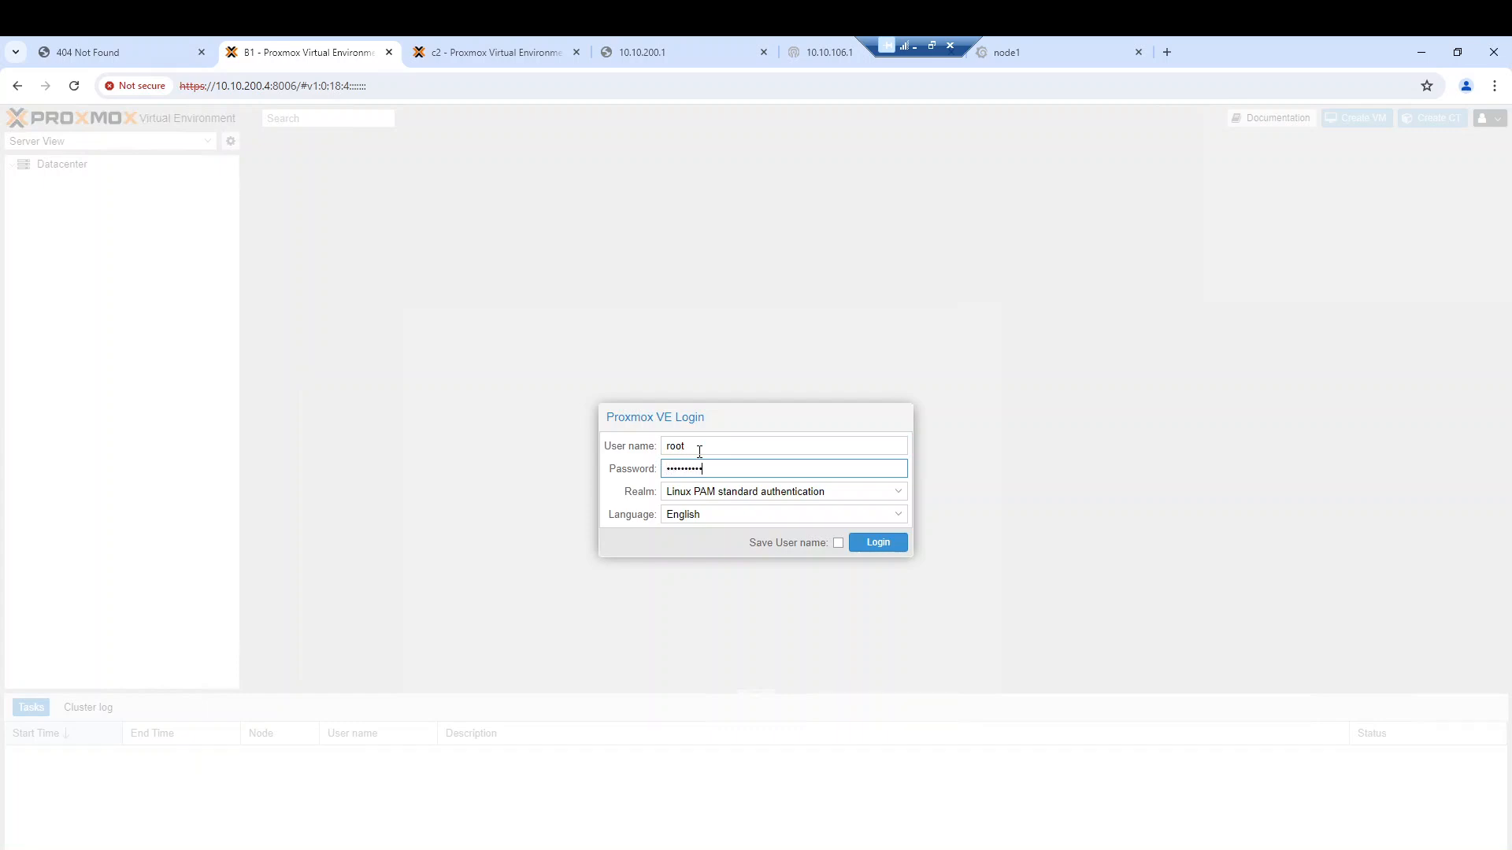
key(Return)
click(760, 516)
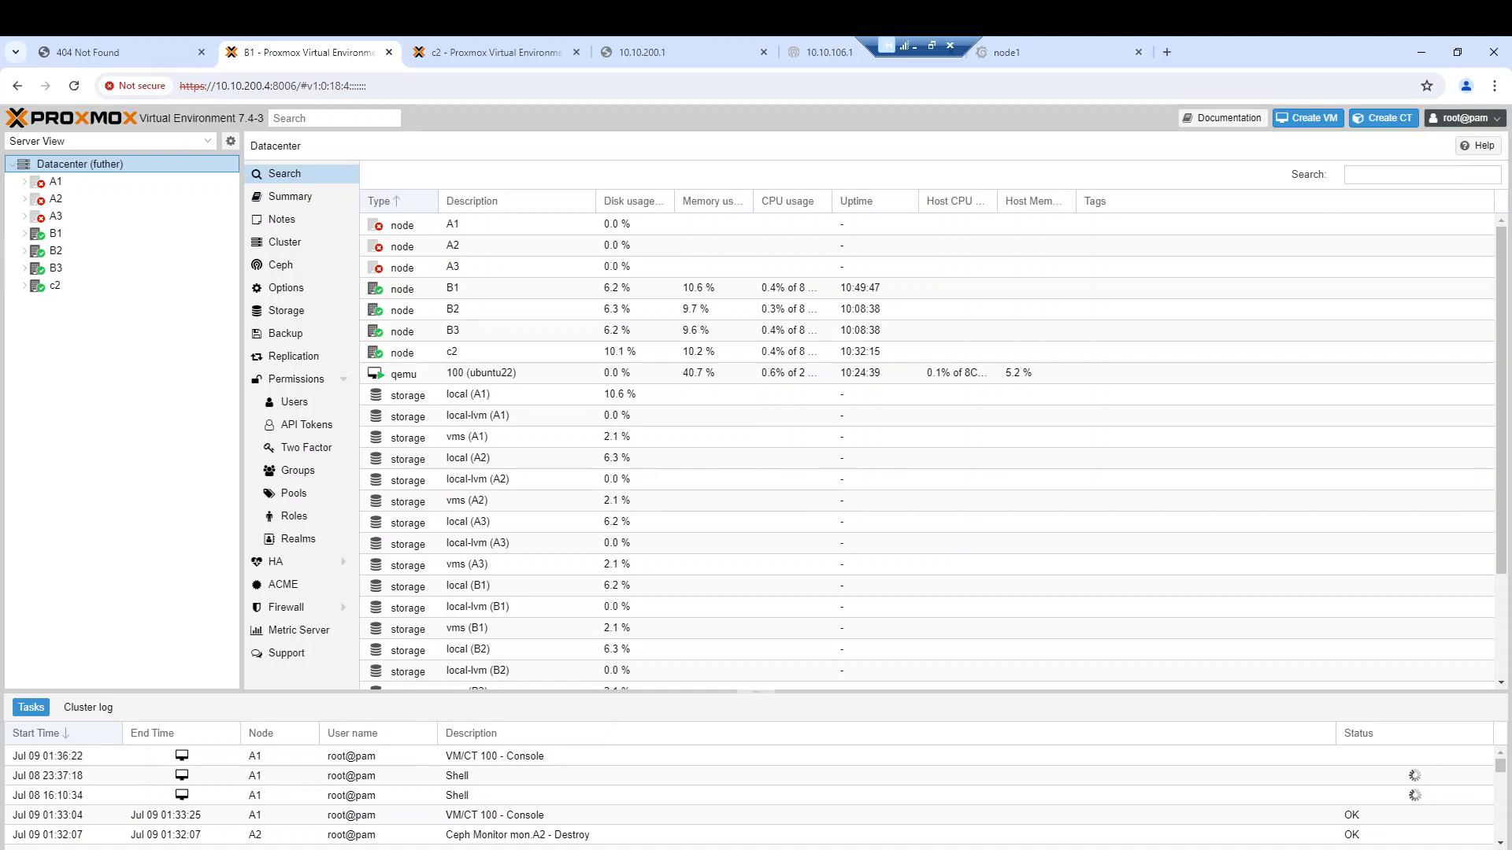
Switch to the lab3 terminal and ping the virtual machine at 10.10.200.151 again
key(alt+Tab)
click(476, 546)
key(Up)
key(Up)
key(Up)
key(Up)
key(Up)
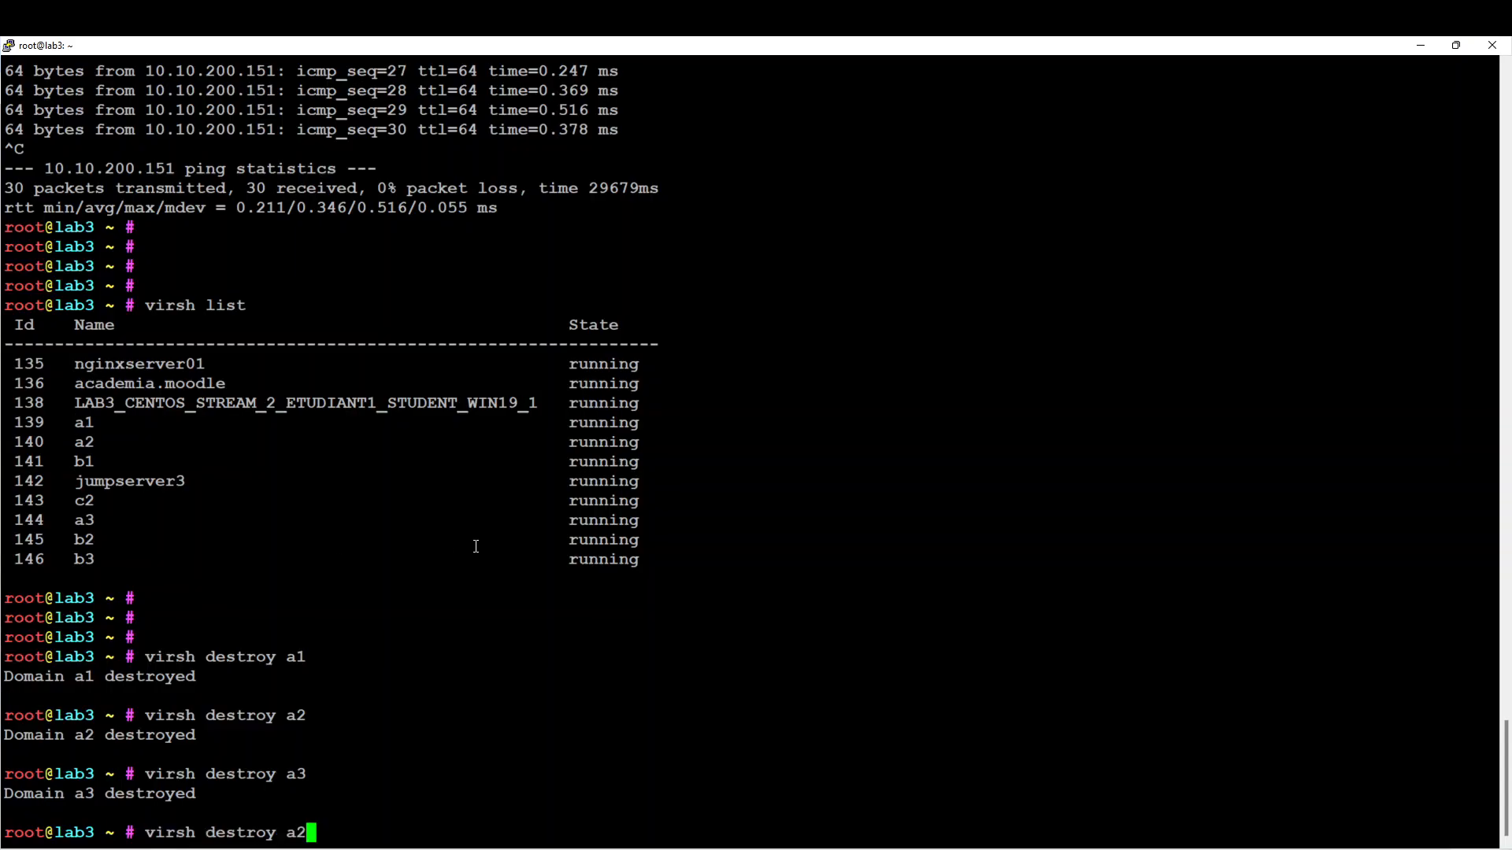
key(Return)
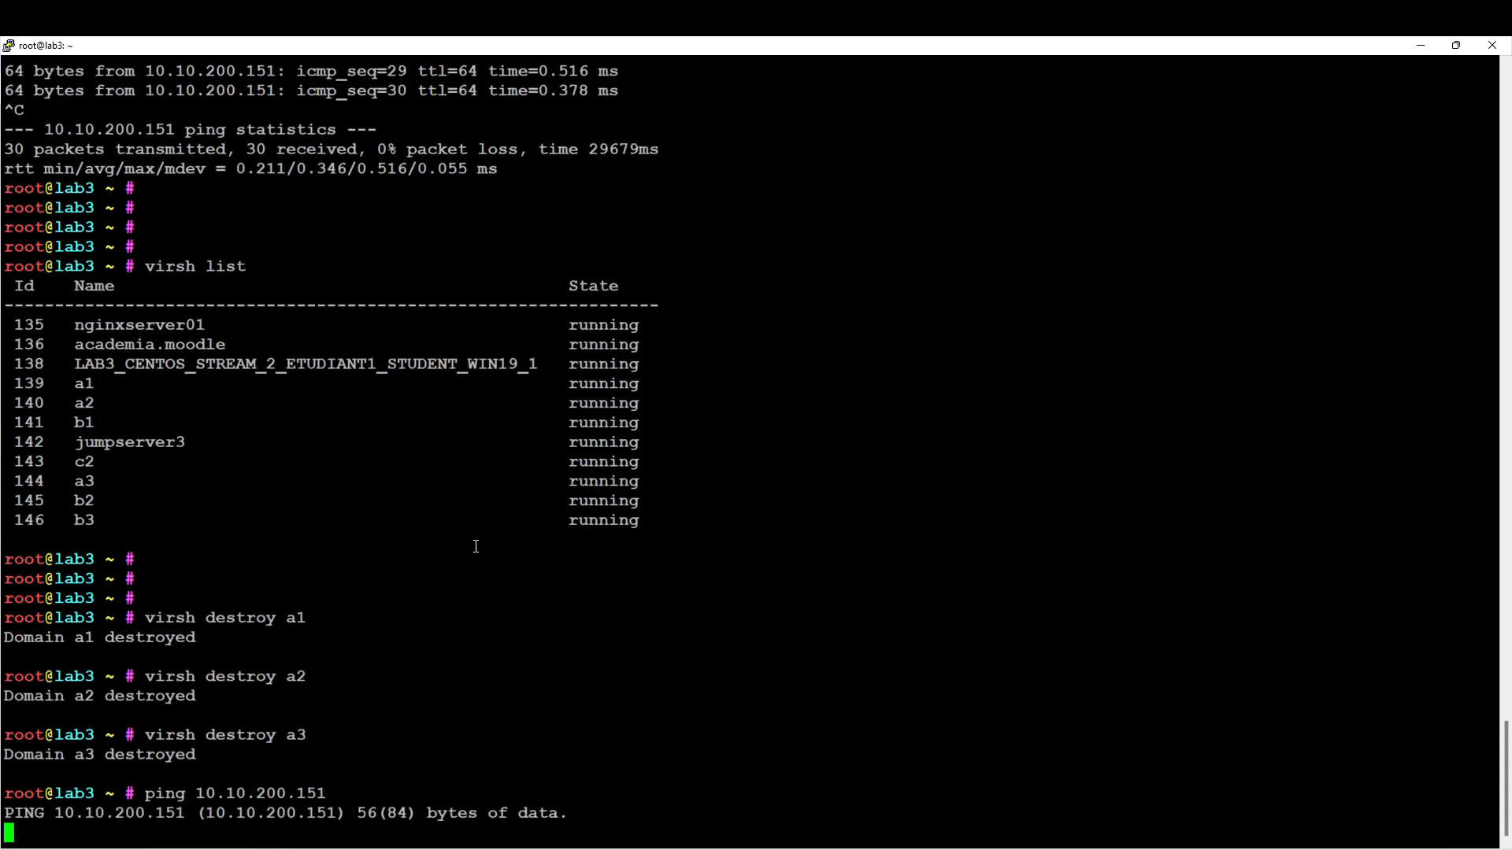
key(Return)
key(Return)
key(Return)
key(Return)
key(Return)
key(Return)
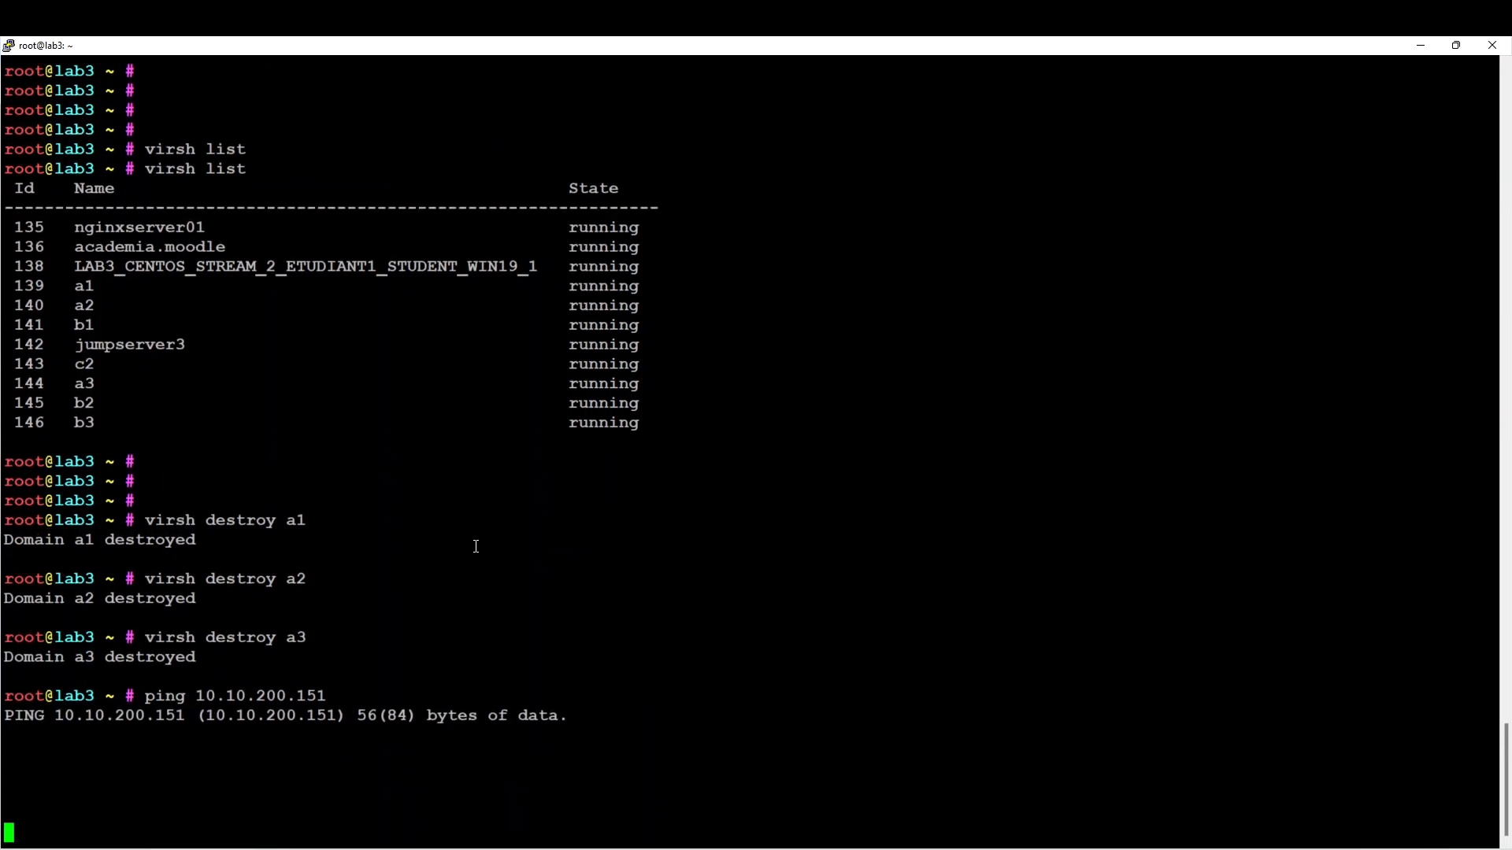
Return to the Proxmox web interface and expand nodes B1, B2, B3 and c2 to locate VM 100 (ubuntu22)
click(1422, 44)
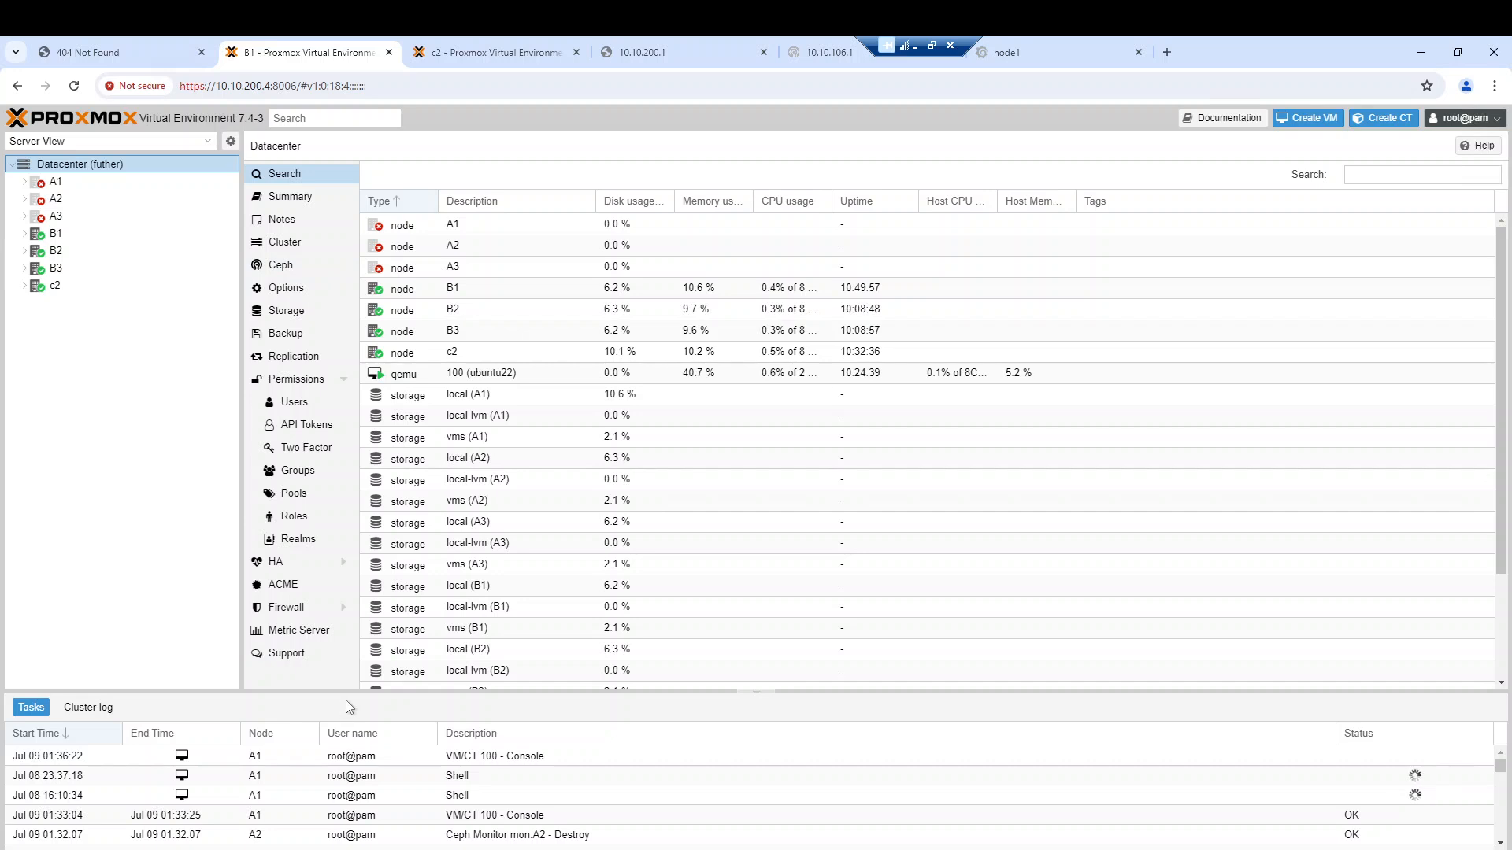
click(26, 236)
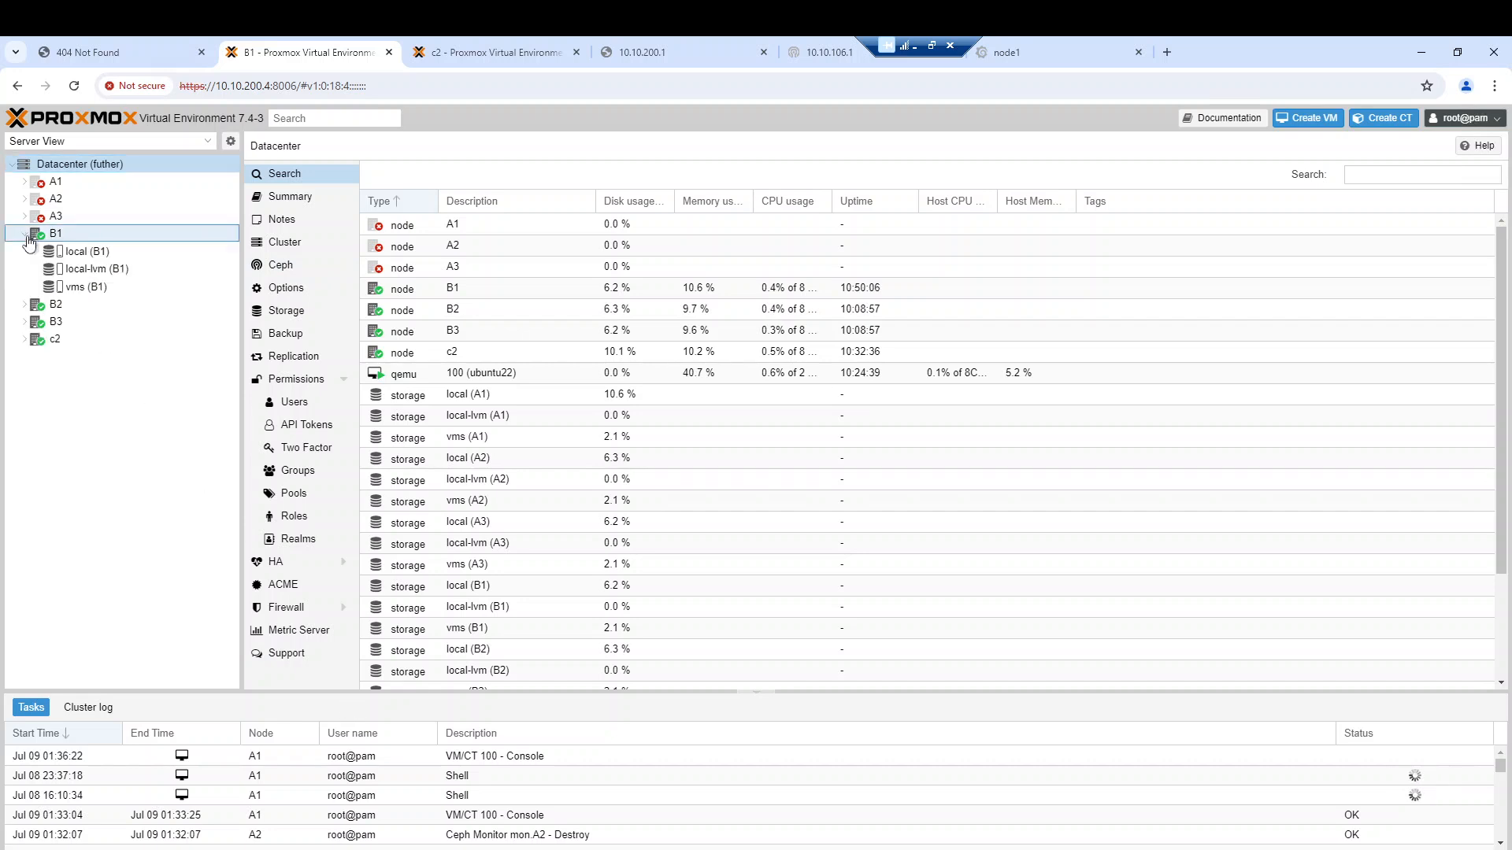
click(26, 306)
click(27, 378)
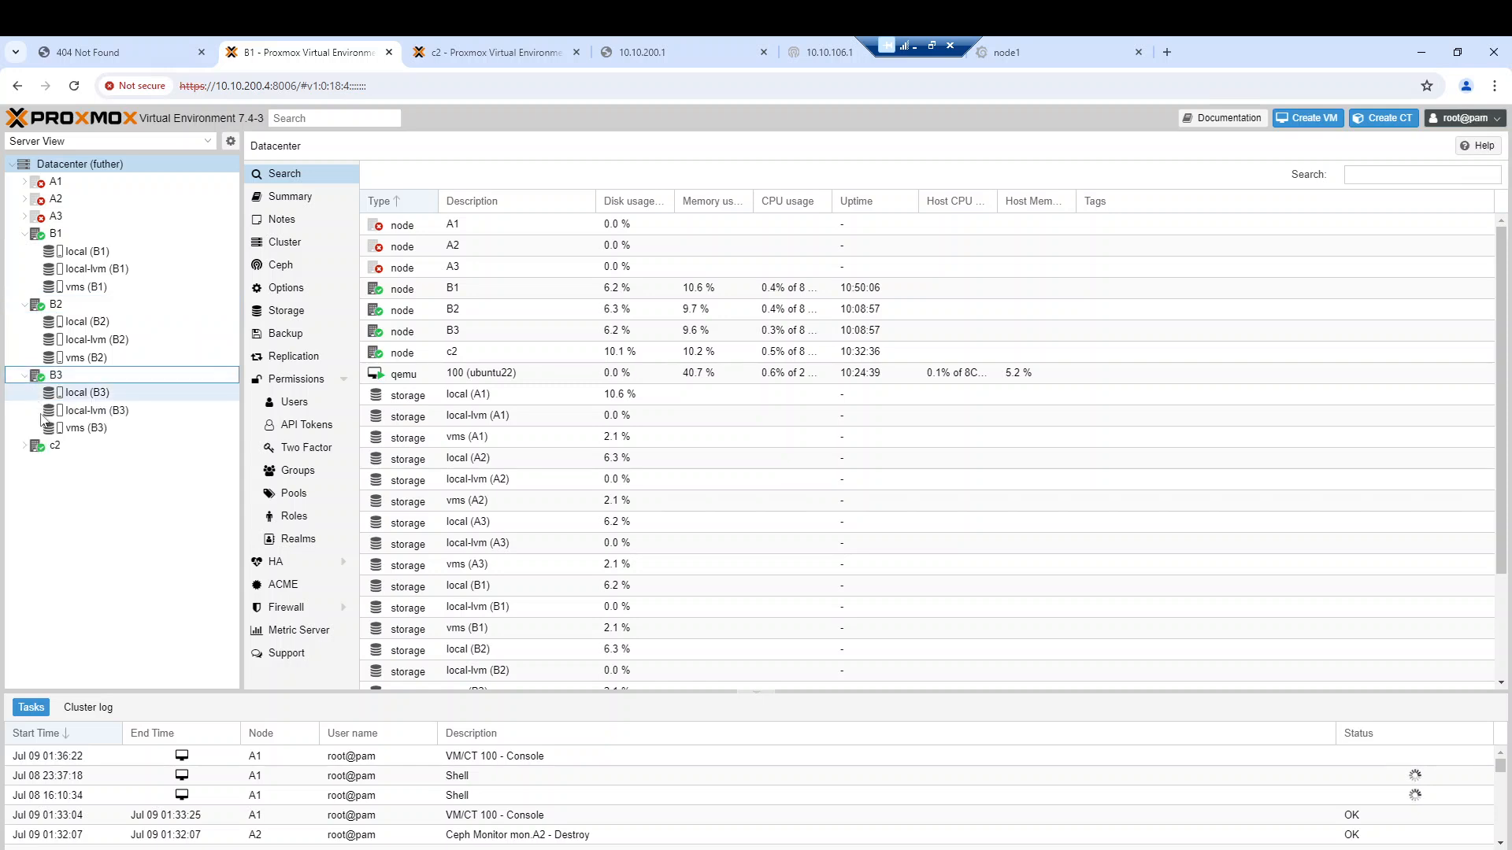
click(30, 448)
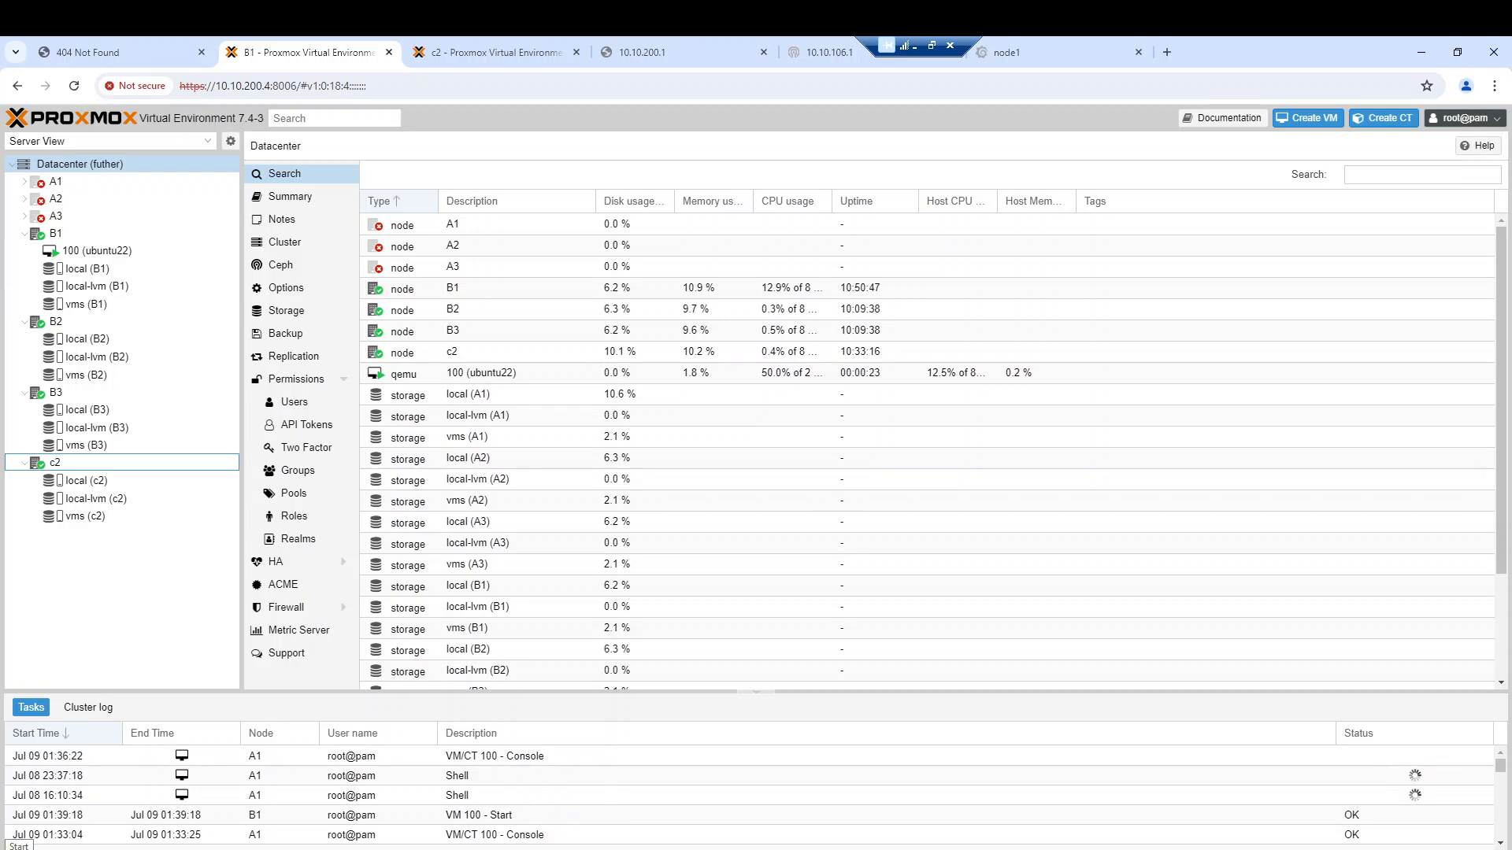
Check the running ping to 10.10.200.151 in the lab3 terminal, moving its window over the Proxmox page, then return to the browser
key(alt+Tab)
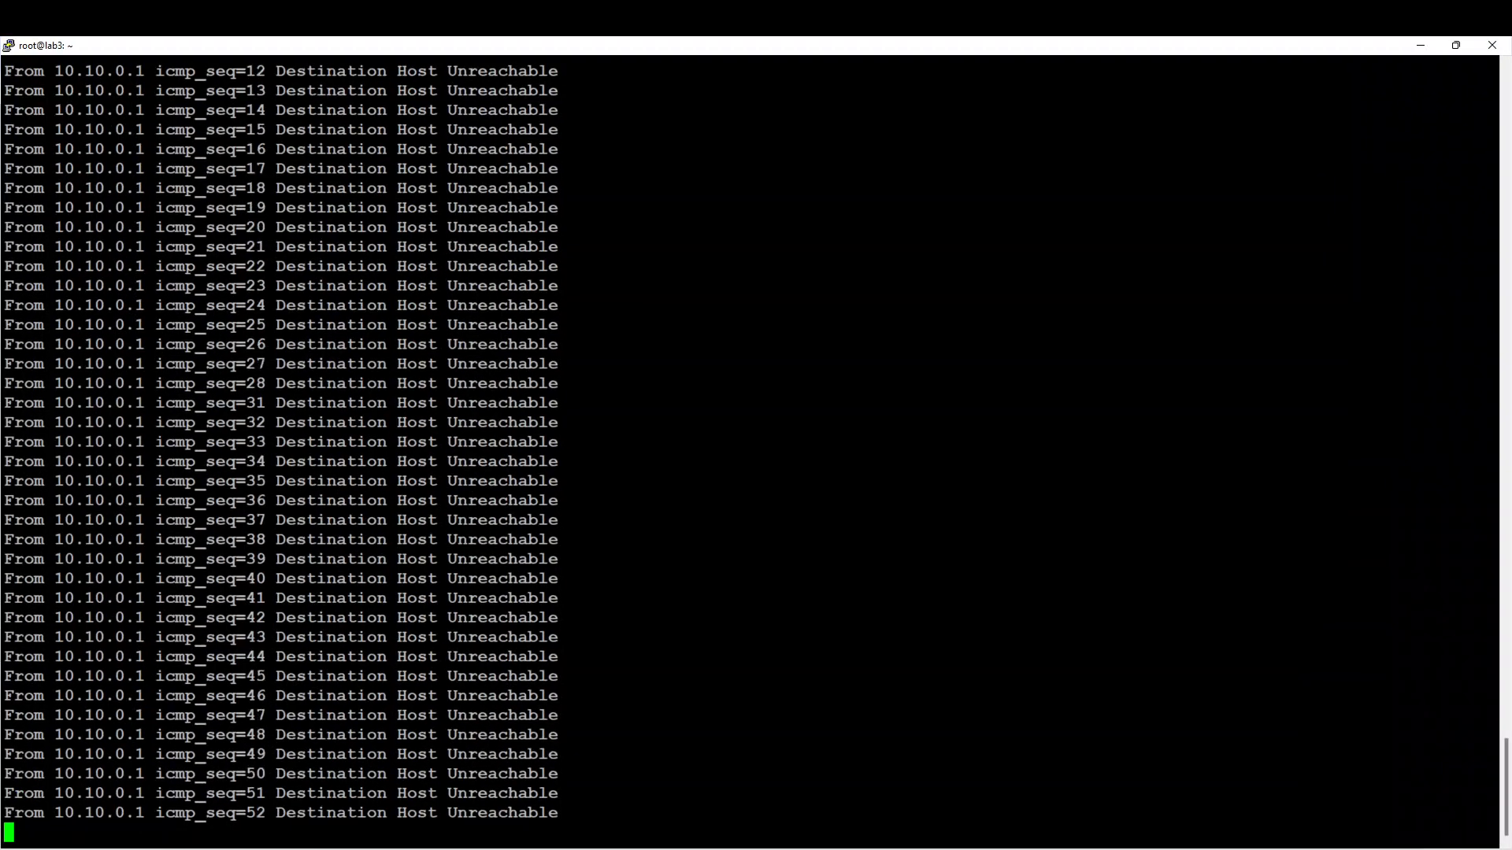
drag(286, 45, 867, 236)
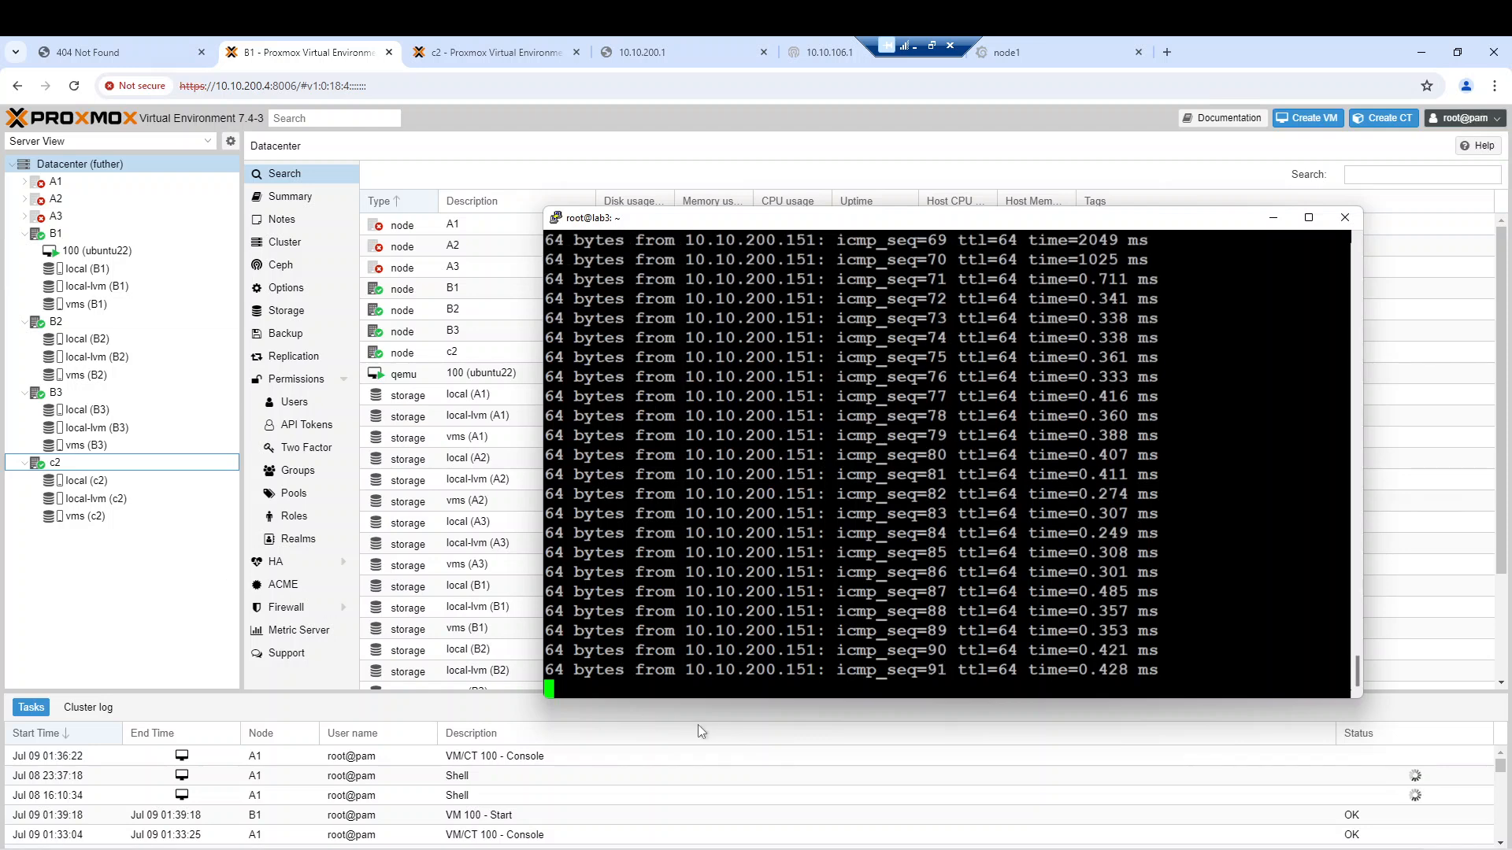
key(alt+Tab)
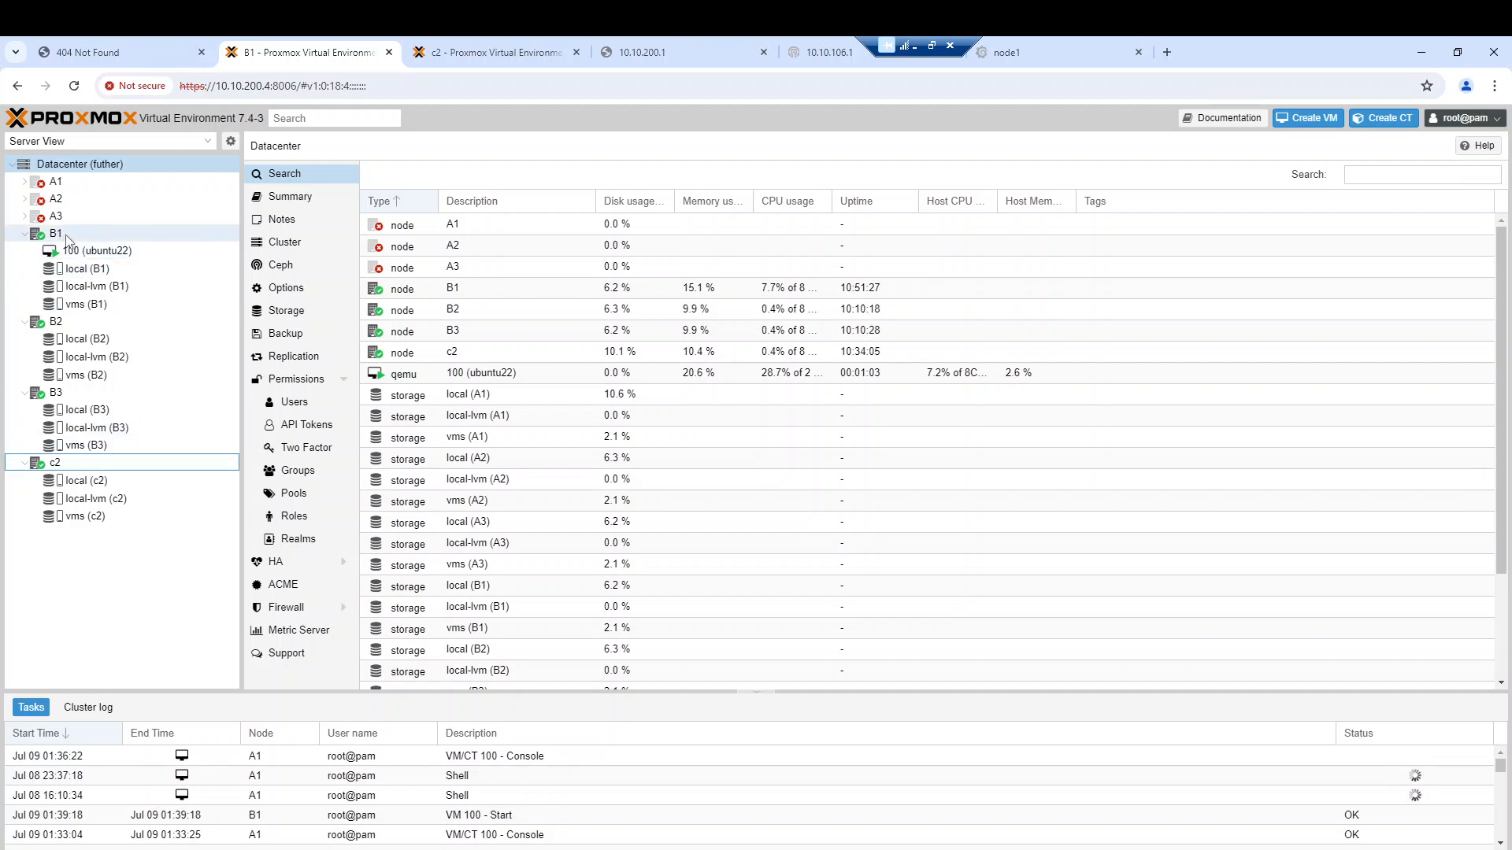
Examine node B1's Ceph health, OSD, monitor and manager status, and open its Ceph pools list
click(57, 235)
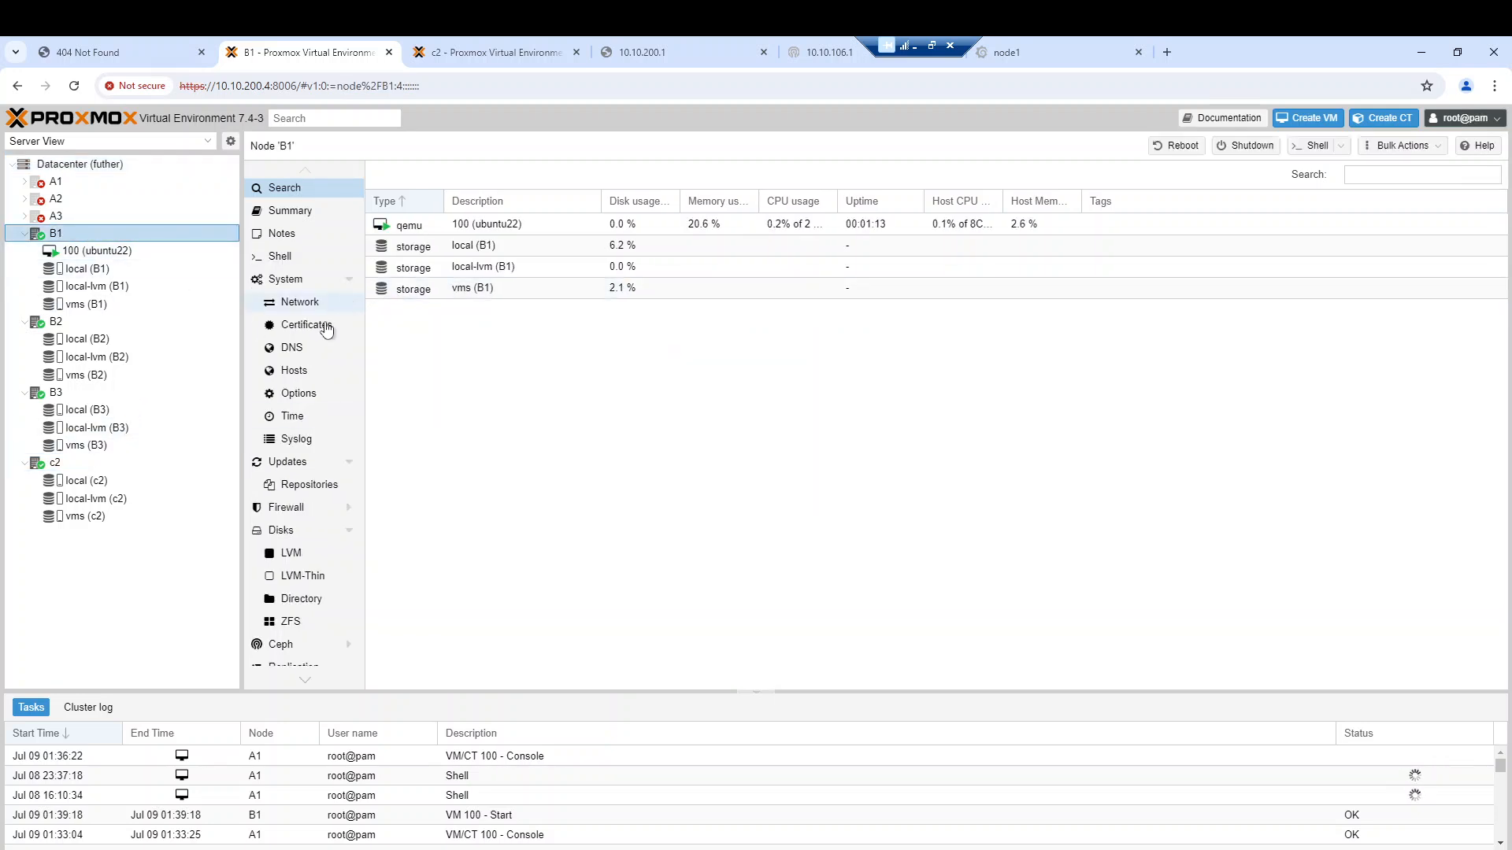
scroll(297, 555, down, 1)
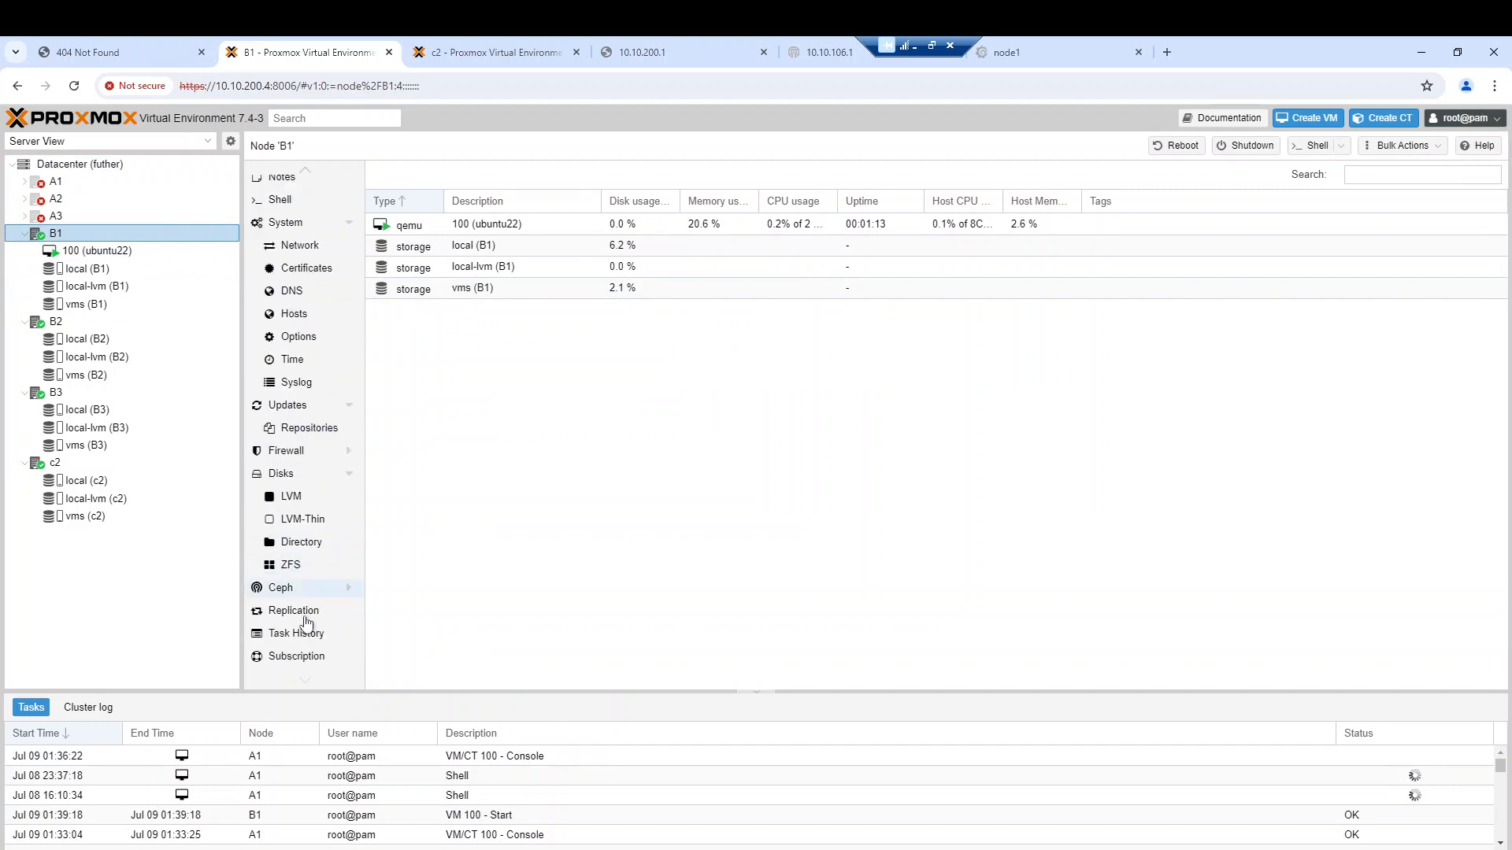
click(304, 589)
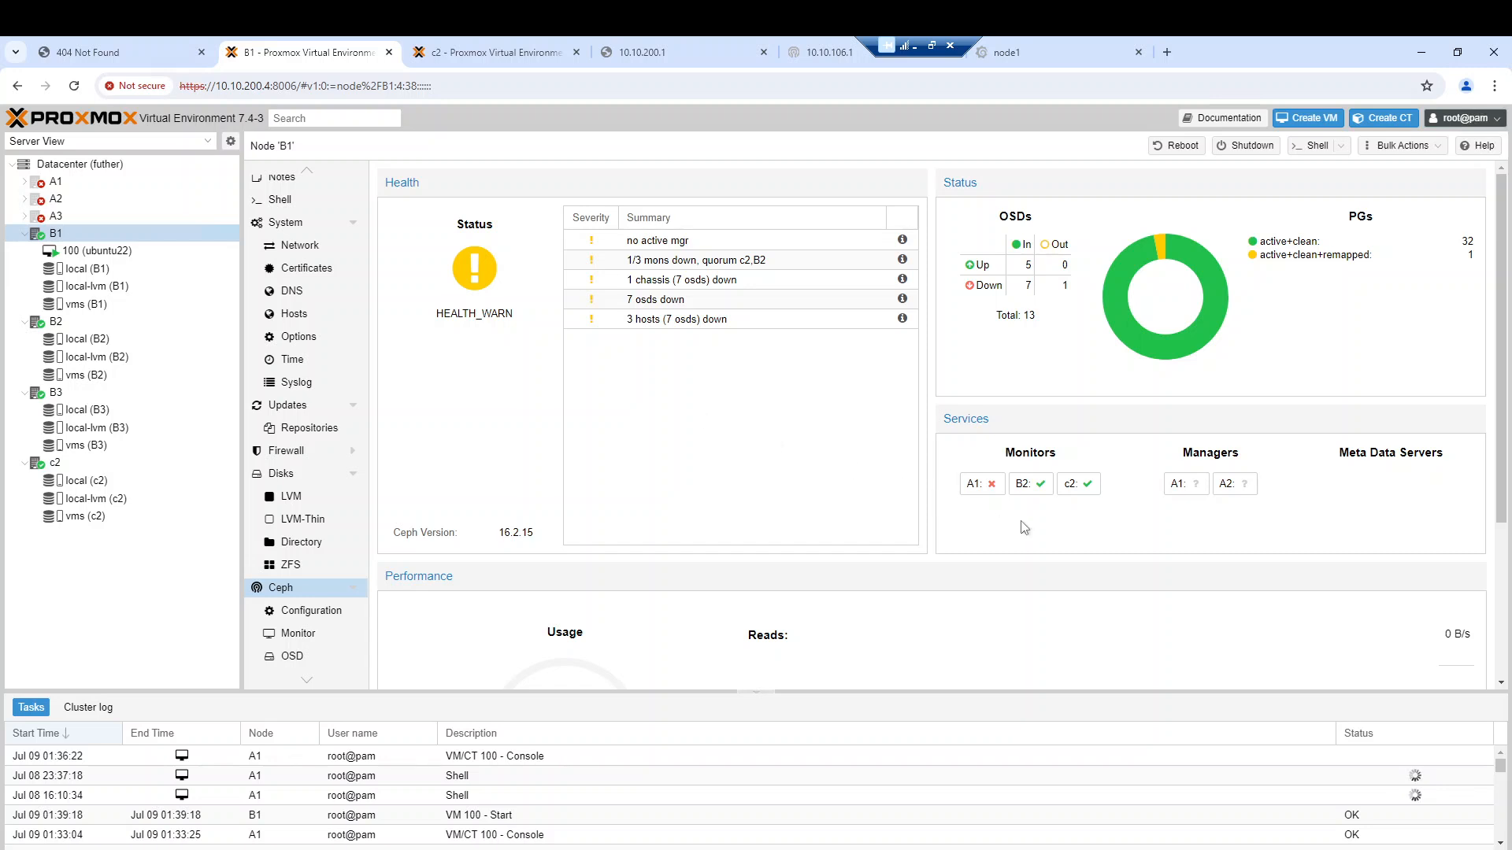
mouse_move(981, 496)
mouse_move(1236, 484)
scroll(327, 571, down, 3)
click(303, 569)
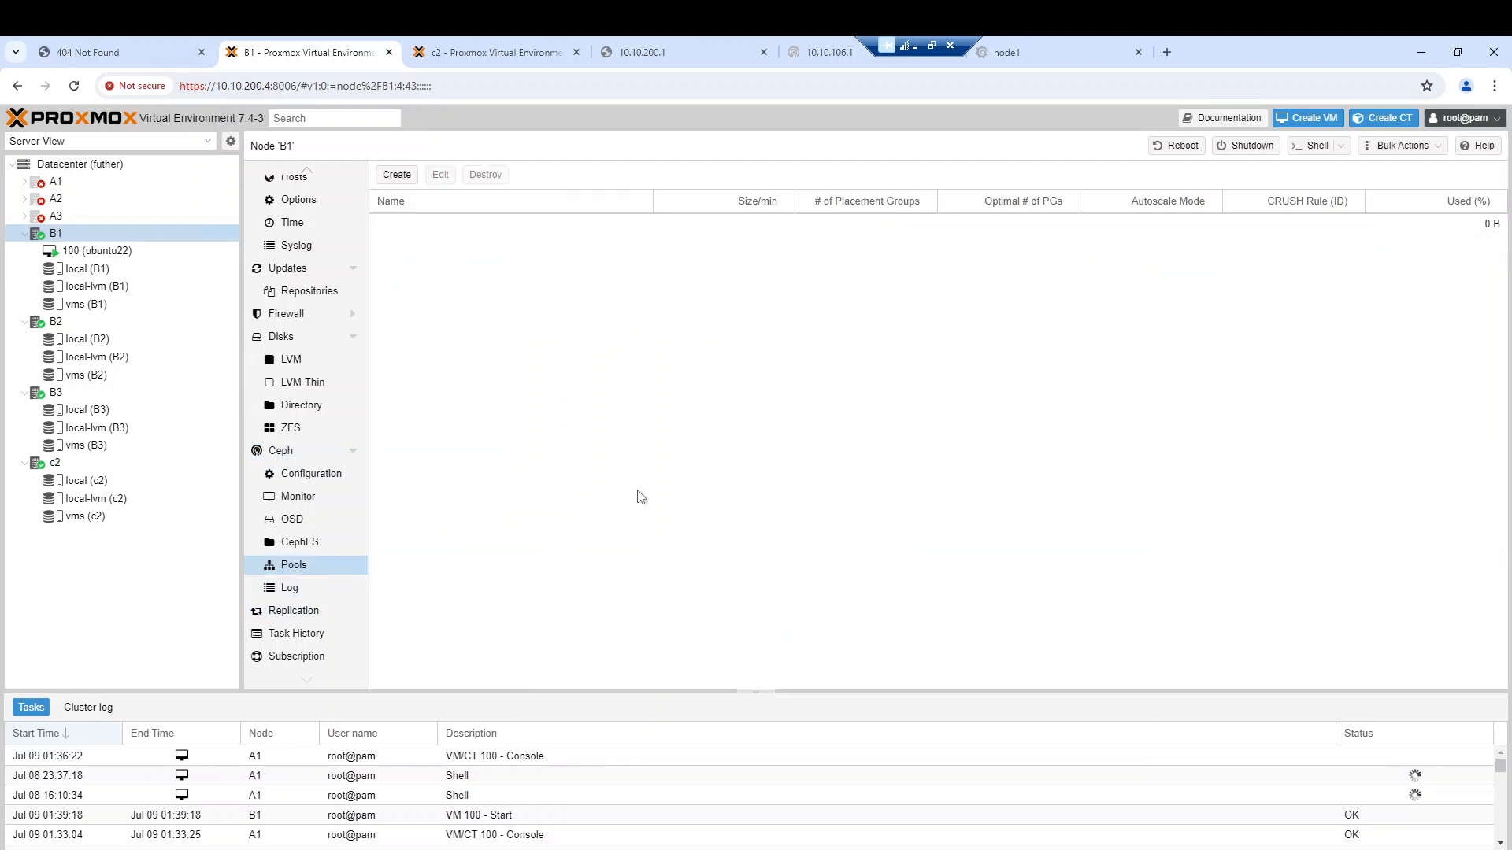